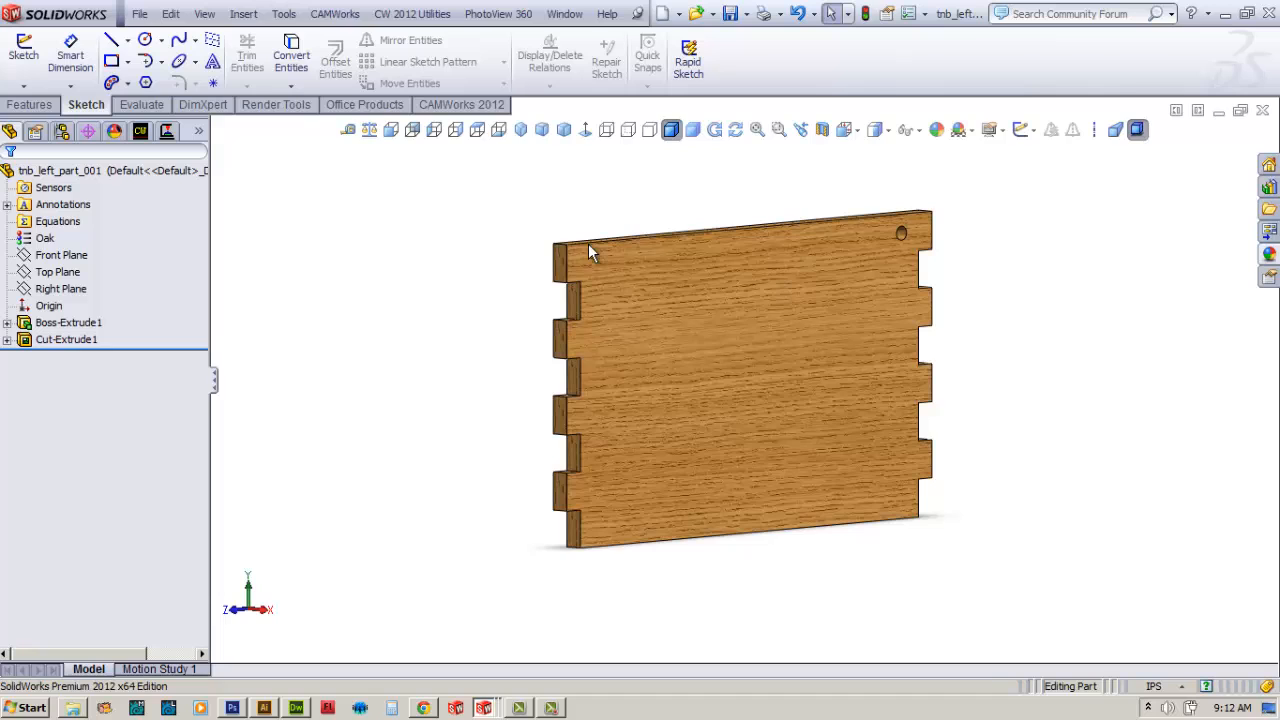
Start a sketch on the left panel's inside face and draw a full-width rectangle about 6.25 by 0.27 in near its lower edge.
key("shift+Right")
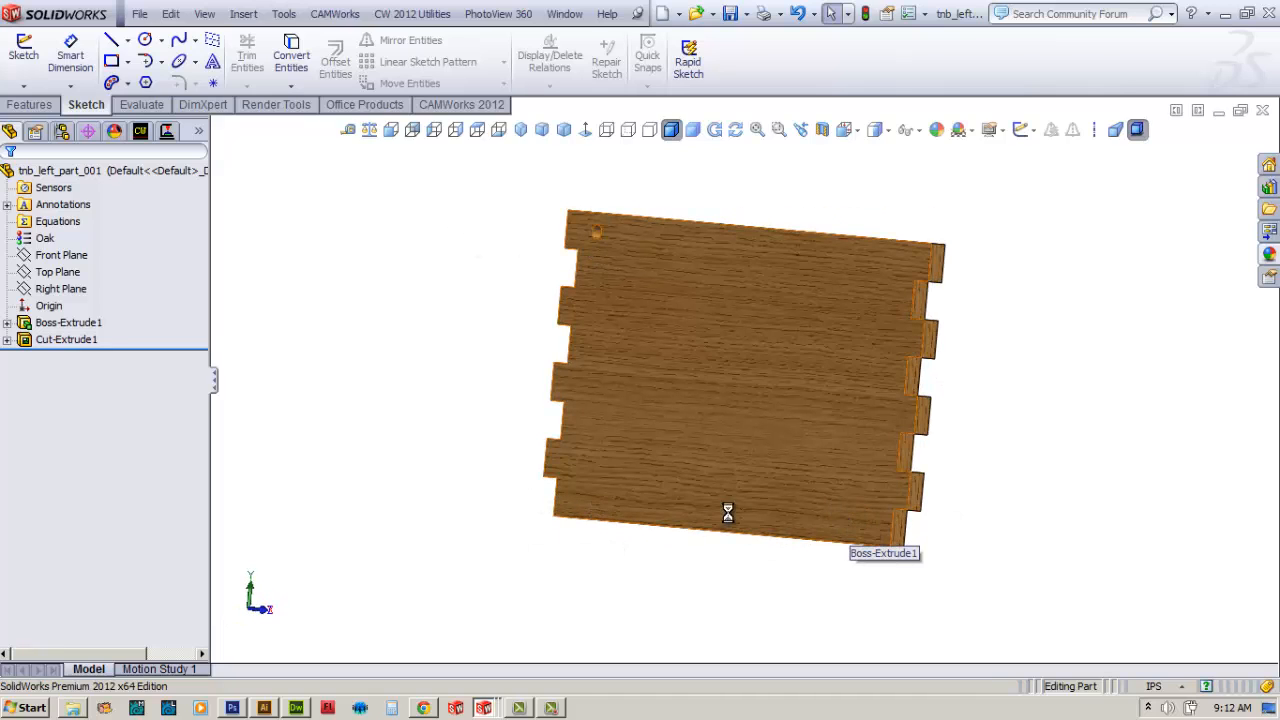
left_click(700, 384)
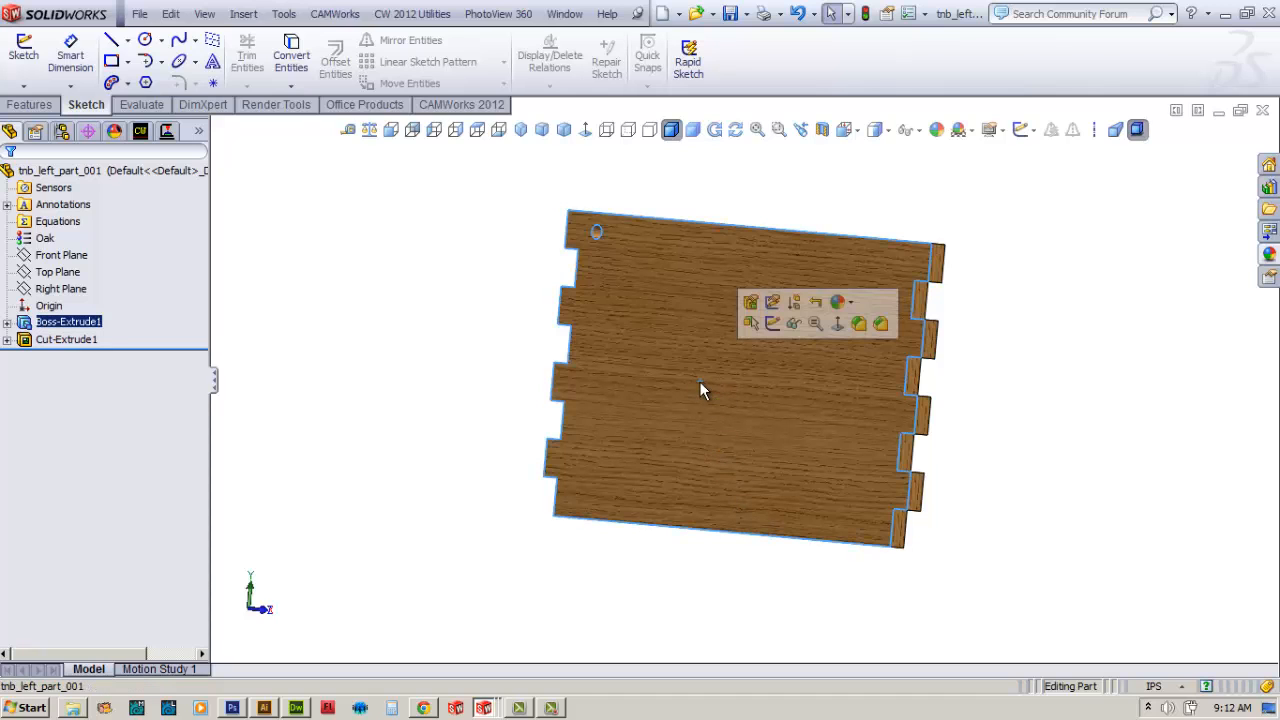
left_click(837, 324)
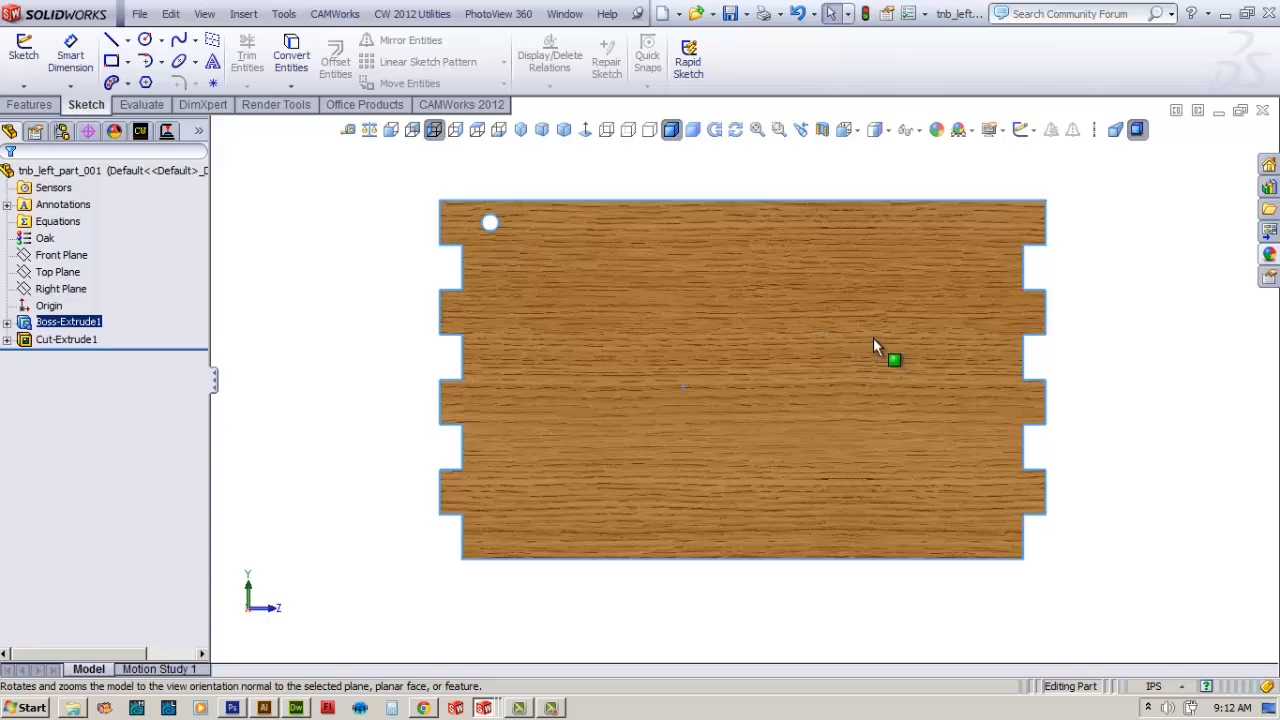
left_click(23, 55)
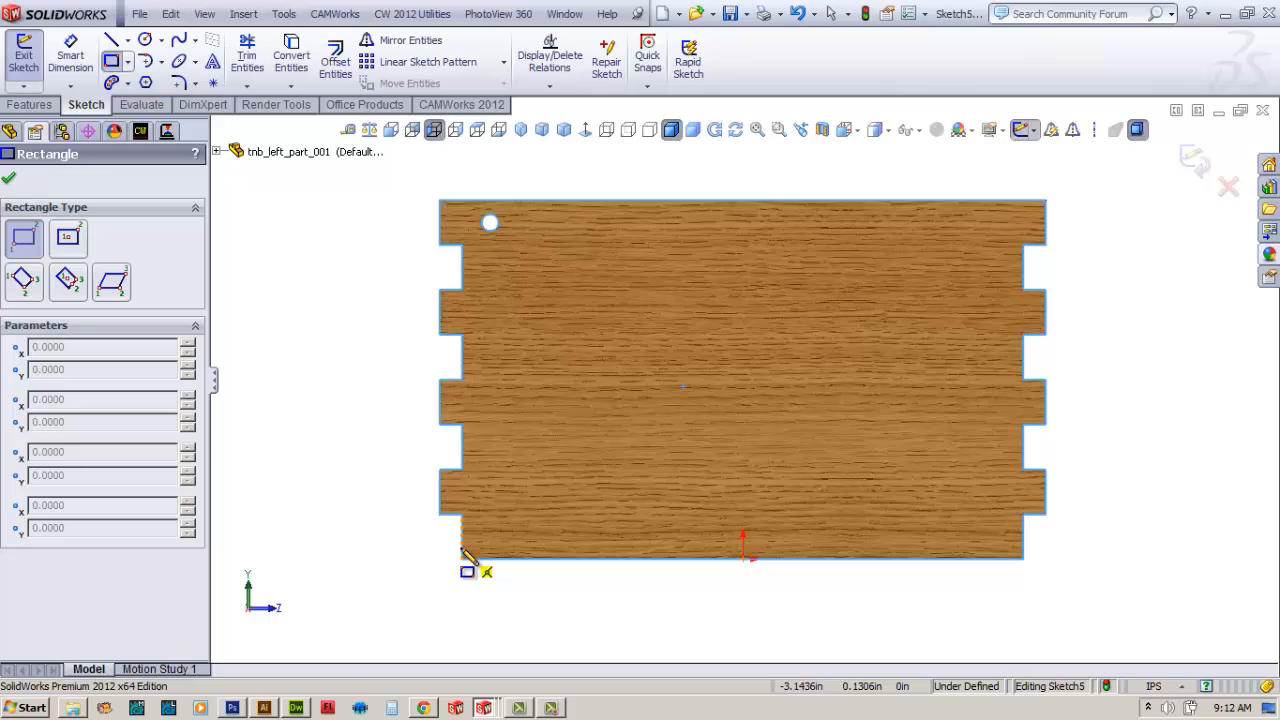
left_click(463, 550)
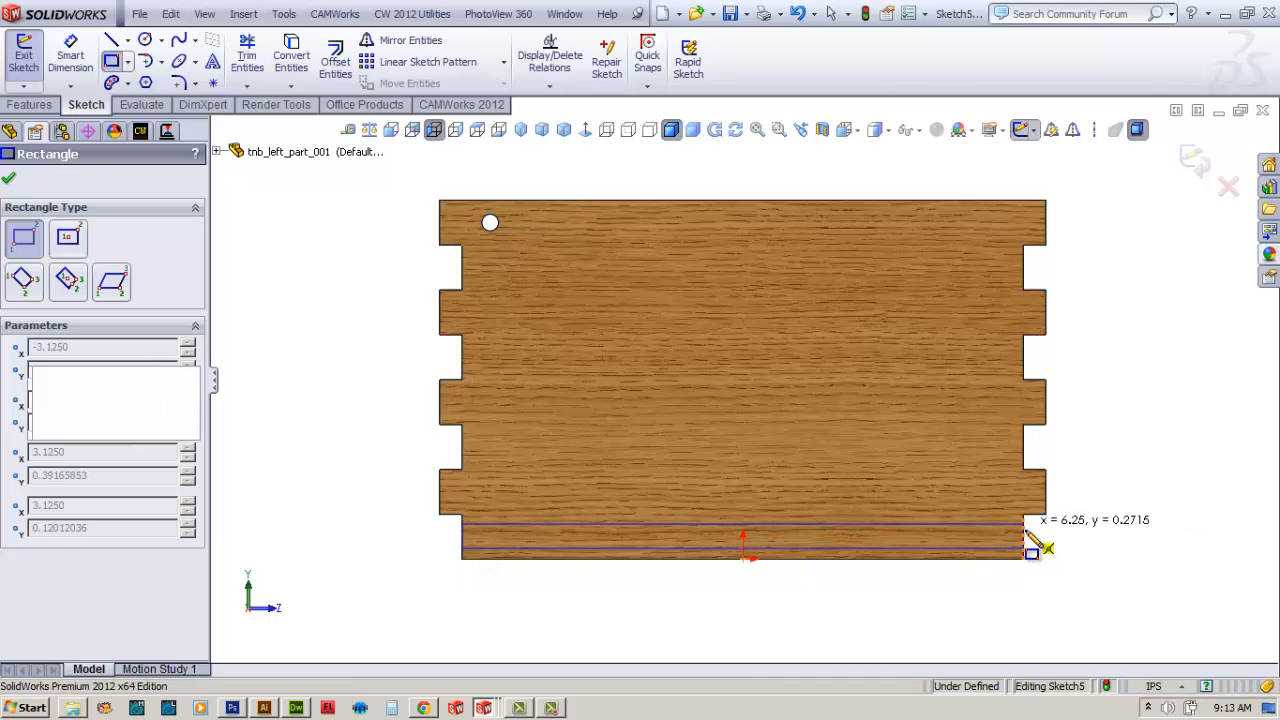
left_click(1023, 524)
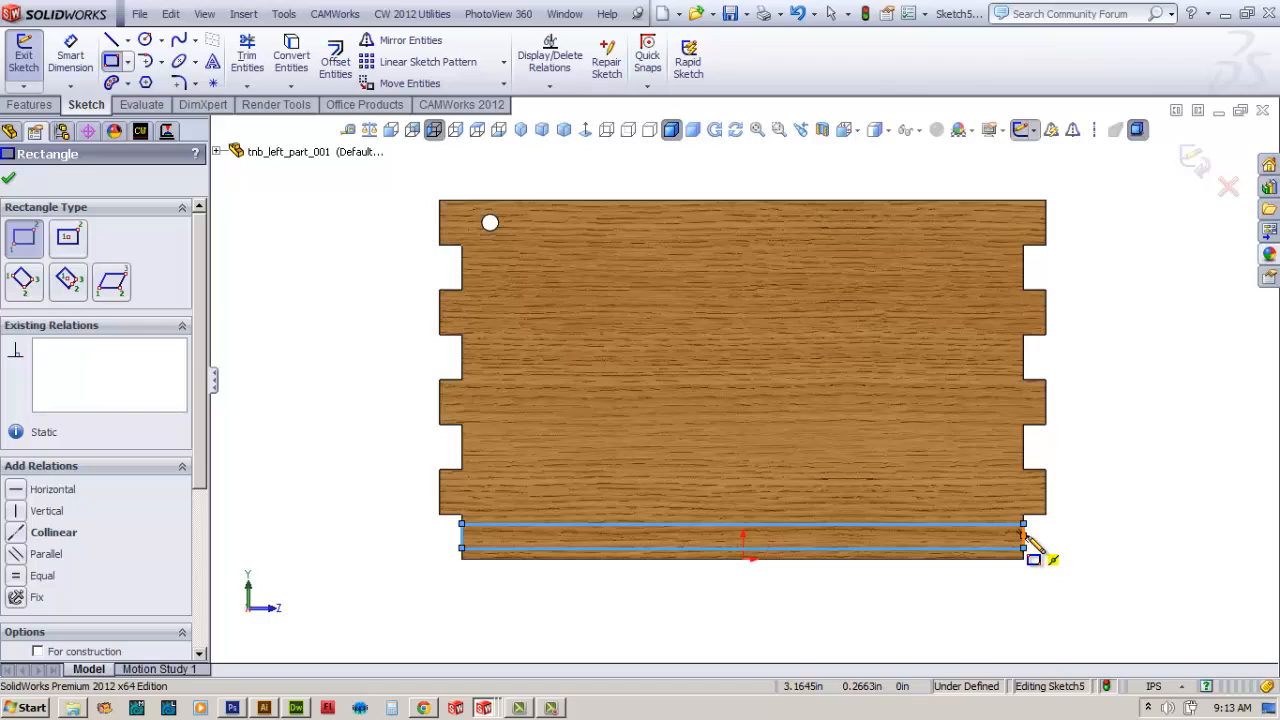
Dimension the rectangle's height as 0.125 in.
left_click(70, 55)
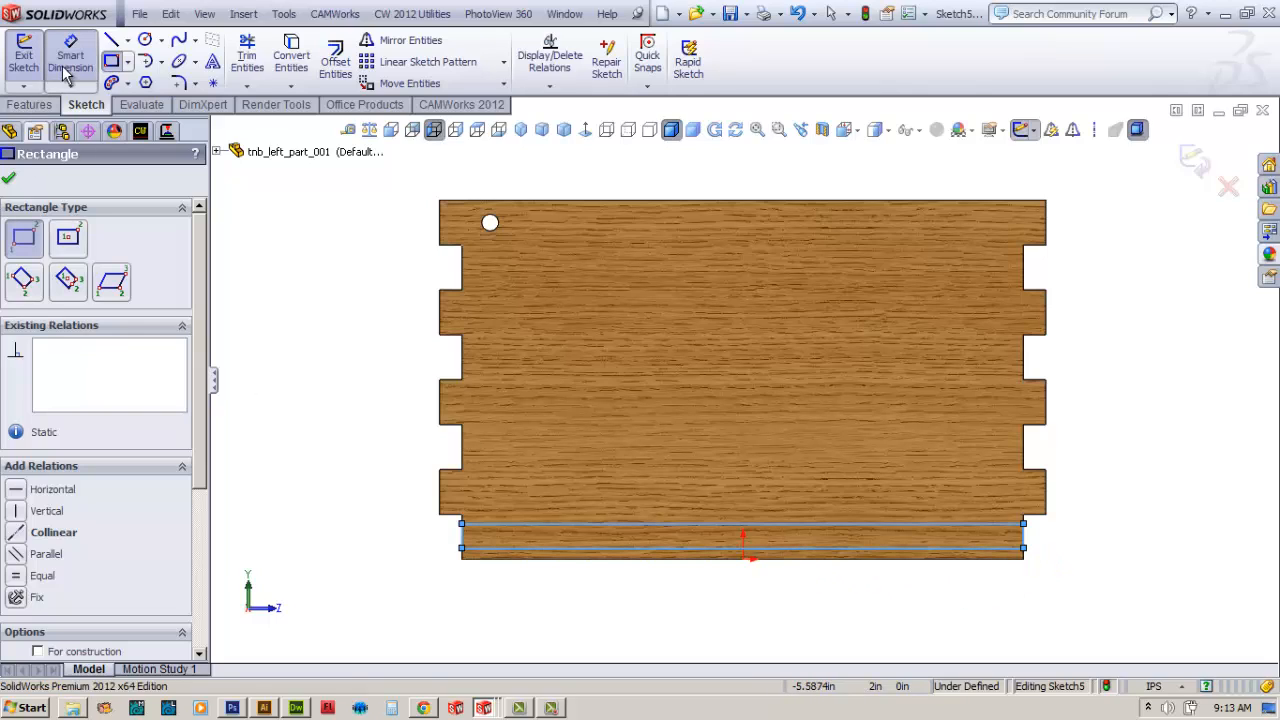
left_click(990, 532)
left_click(988, 523)
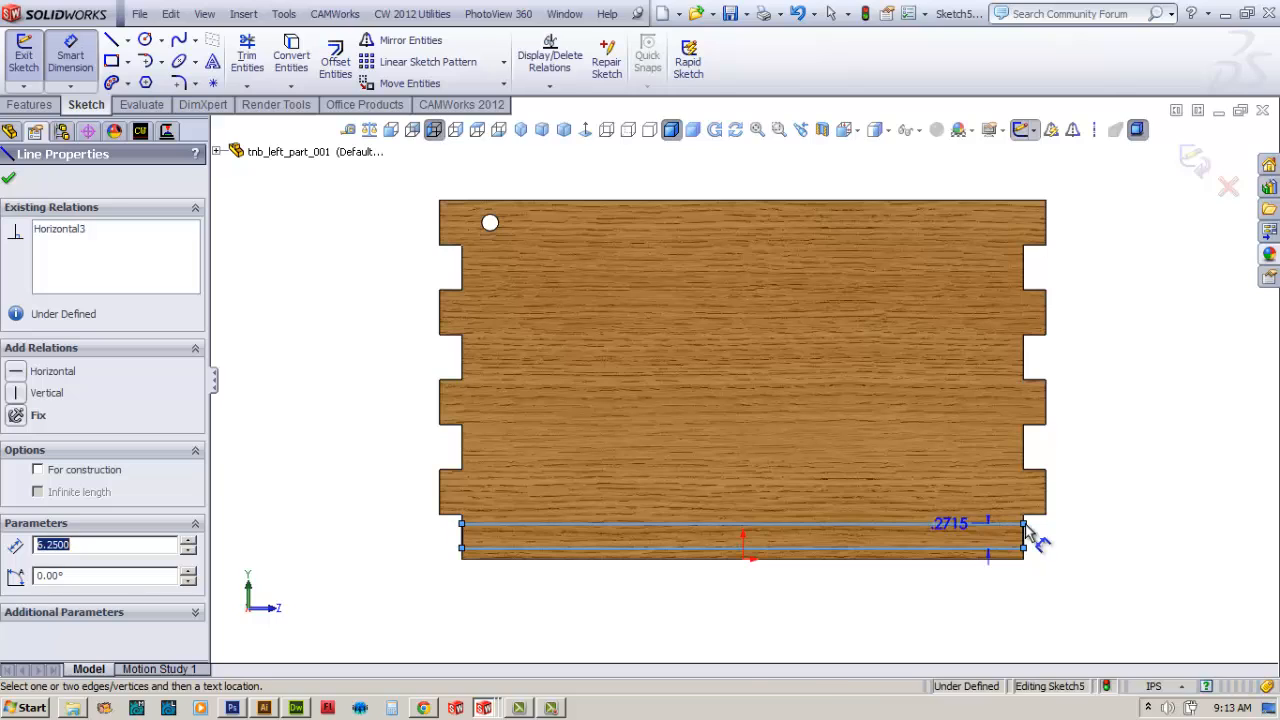
left_click(1093, 538)
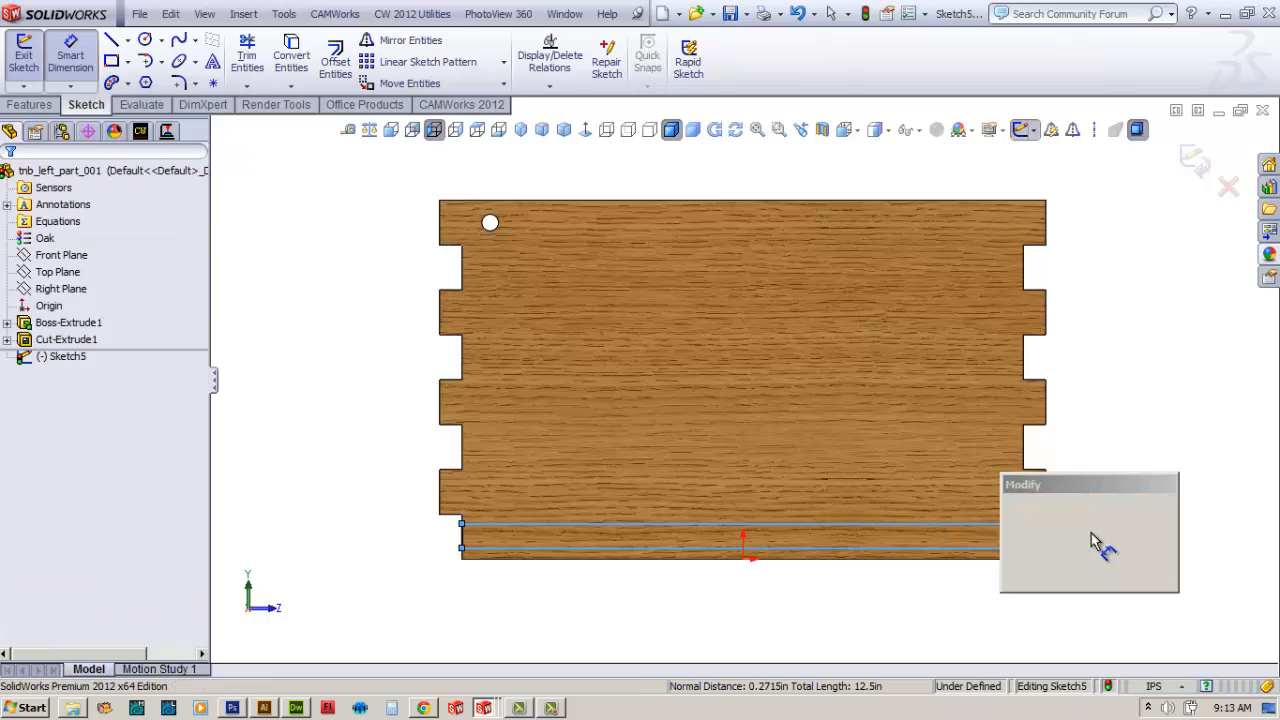
type(".125")
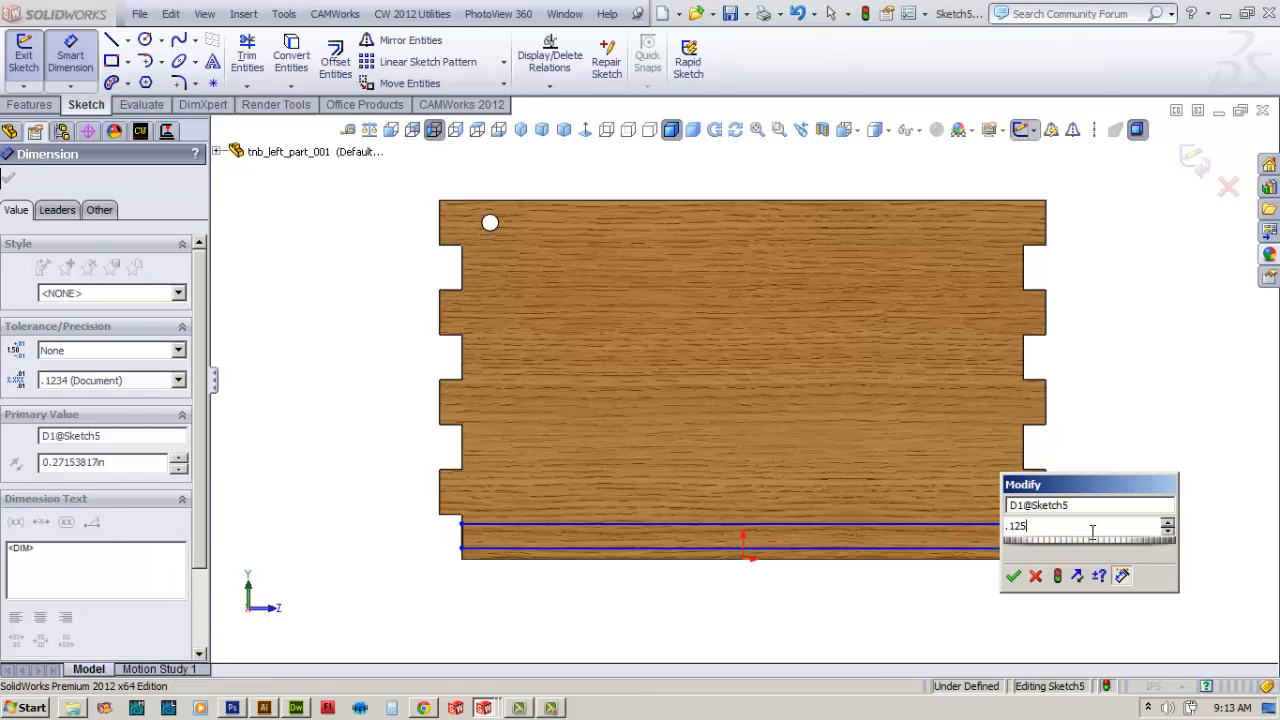
key("Return")
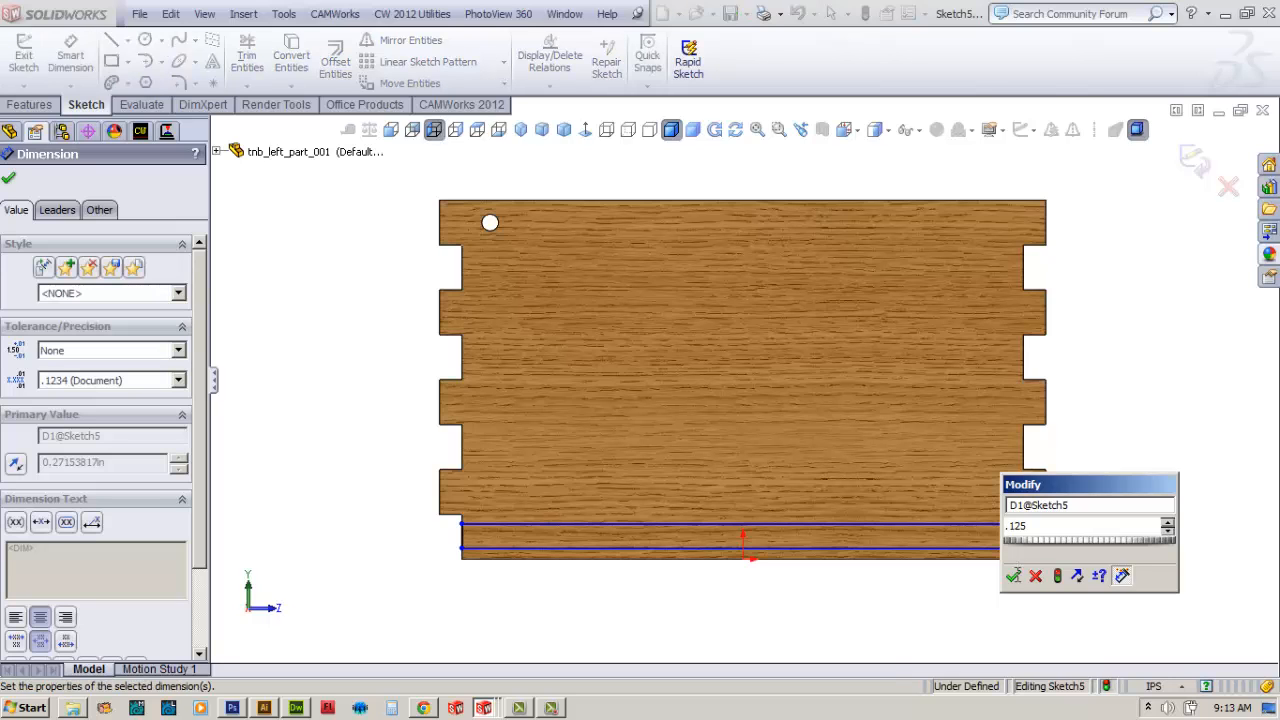
left_click(1013, 577)
Dimension the gap between the rectangle's lower line and the panel's bottom edge as 0.1875 in.
scroll(1006, 551, "down", 3)
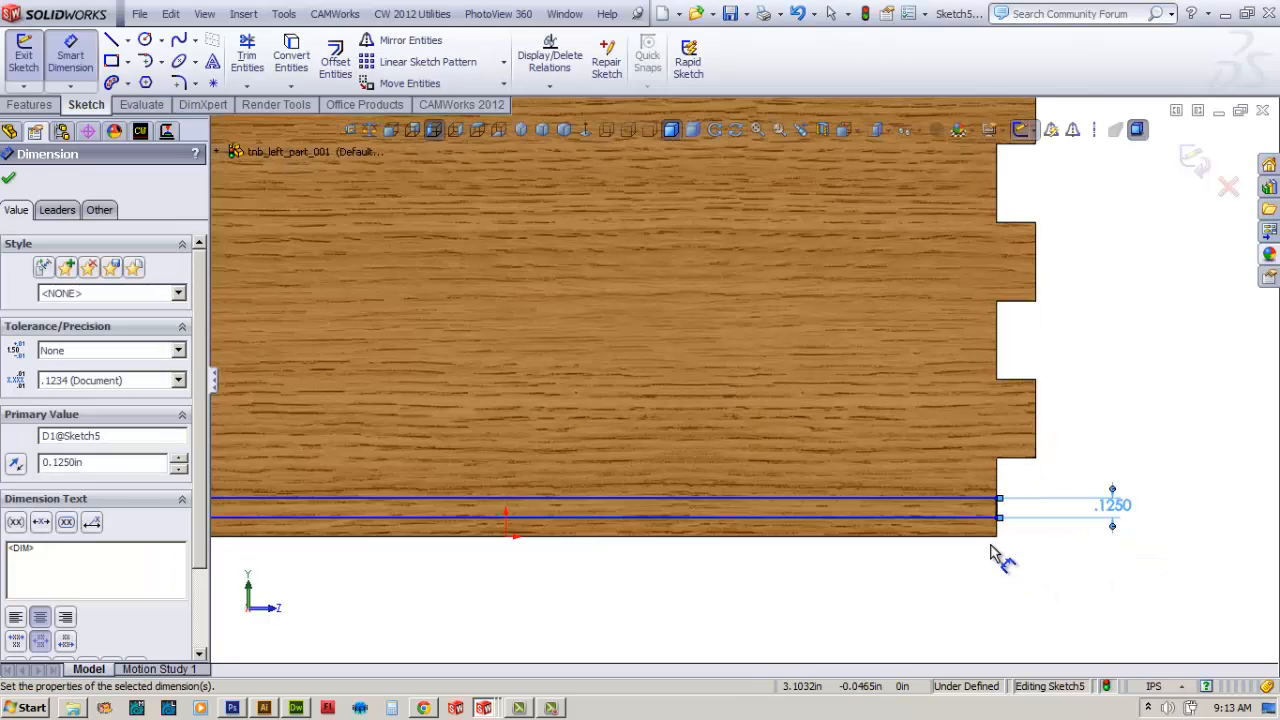
left_click(924, 507)
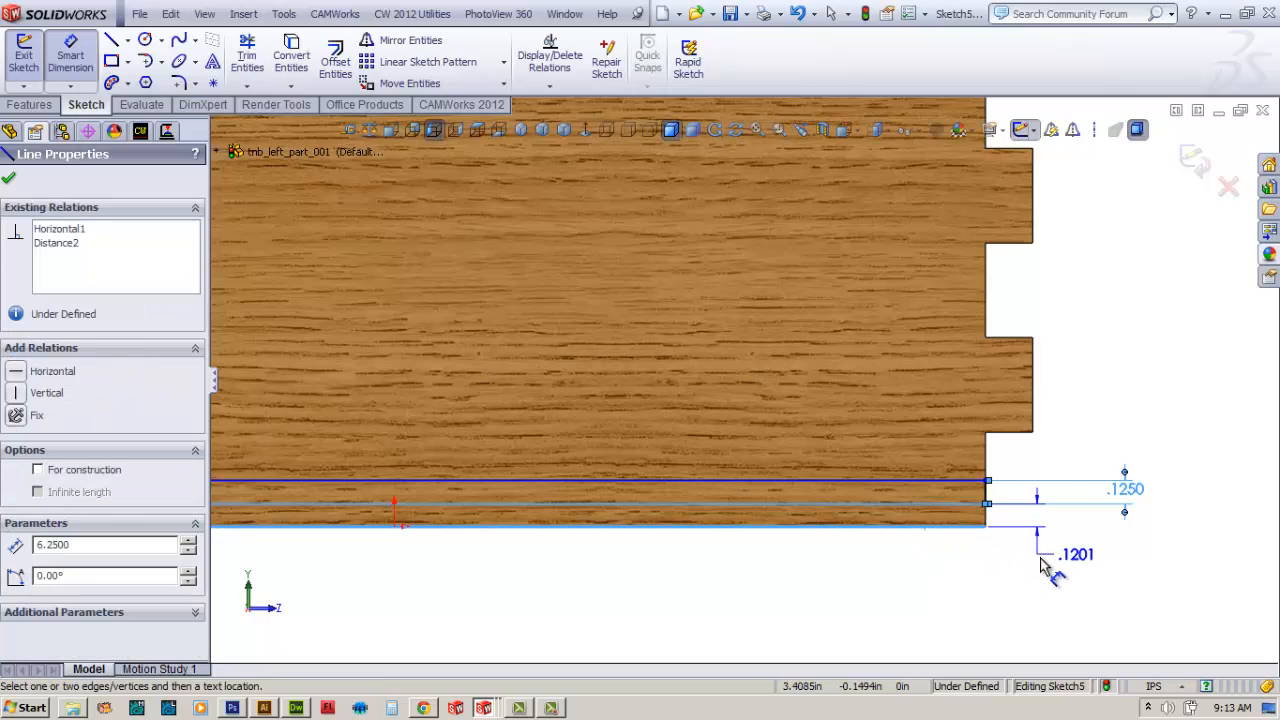
left_click(1049, 560)
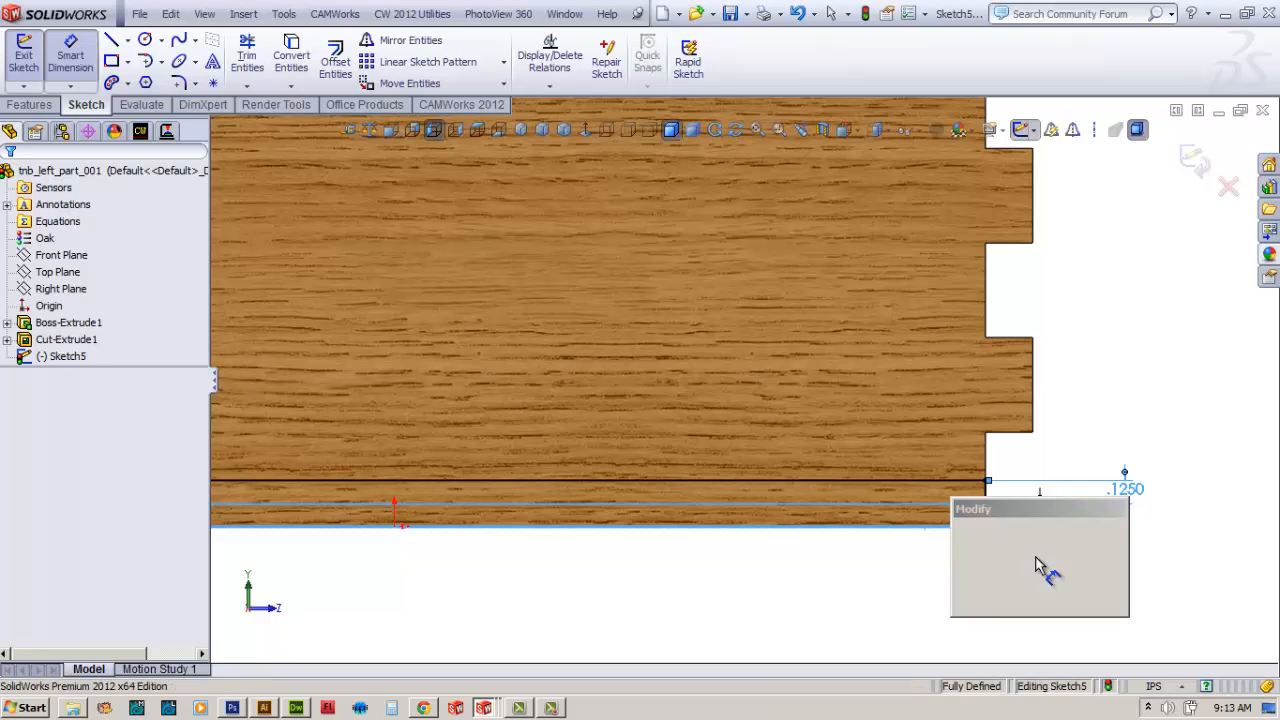
type(".1875")
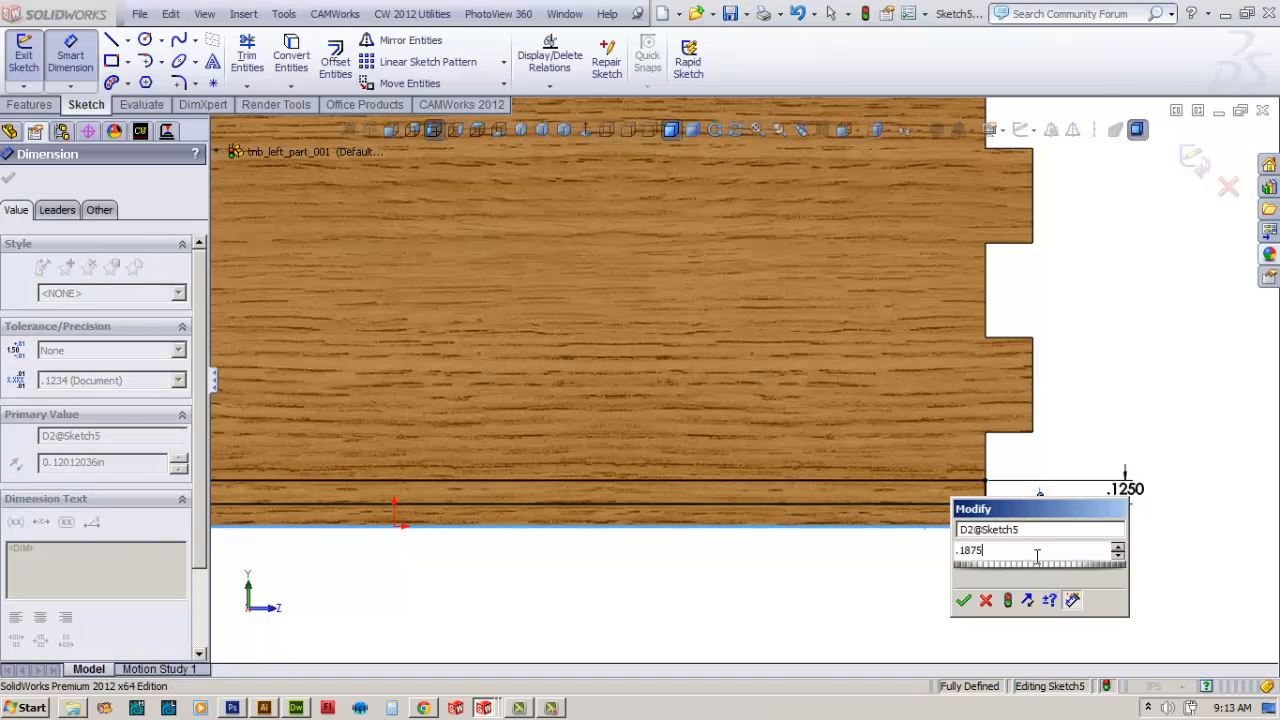
left_click(964, 600)
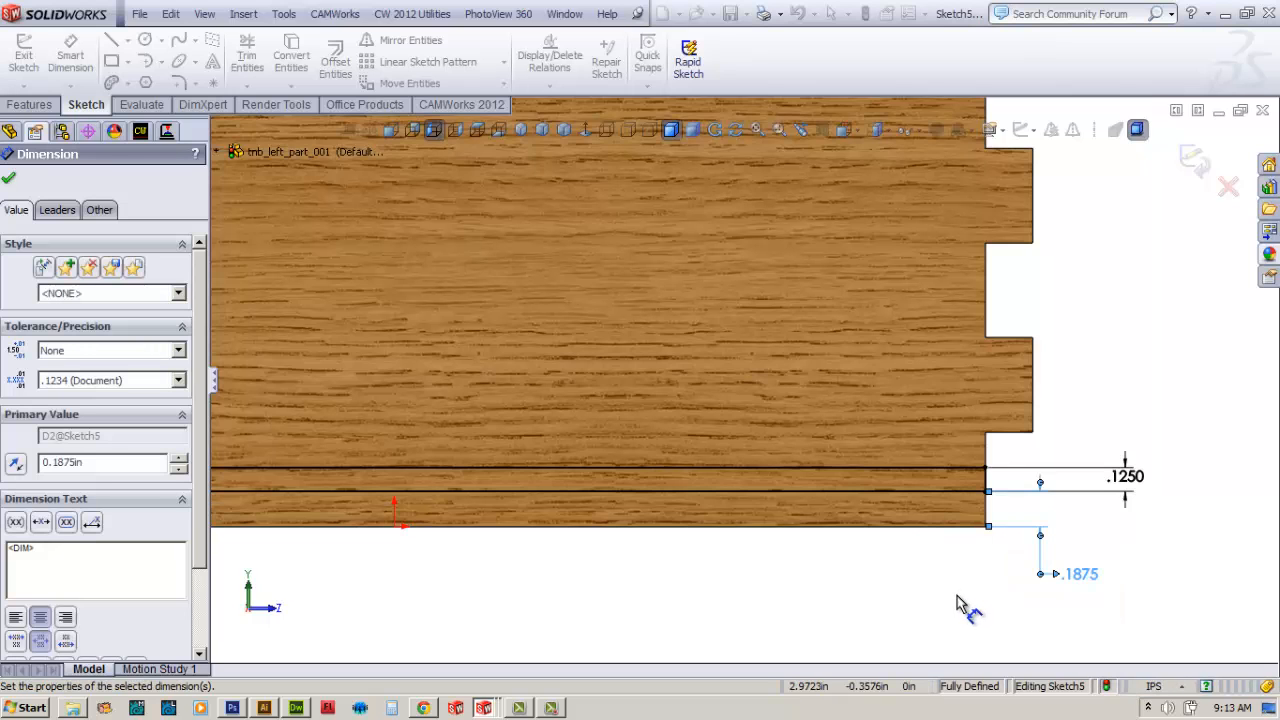
Cut the rectangle into the panel as a groove with a blind Extruded Cut 0.125 in deep.
key("f")
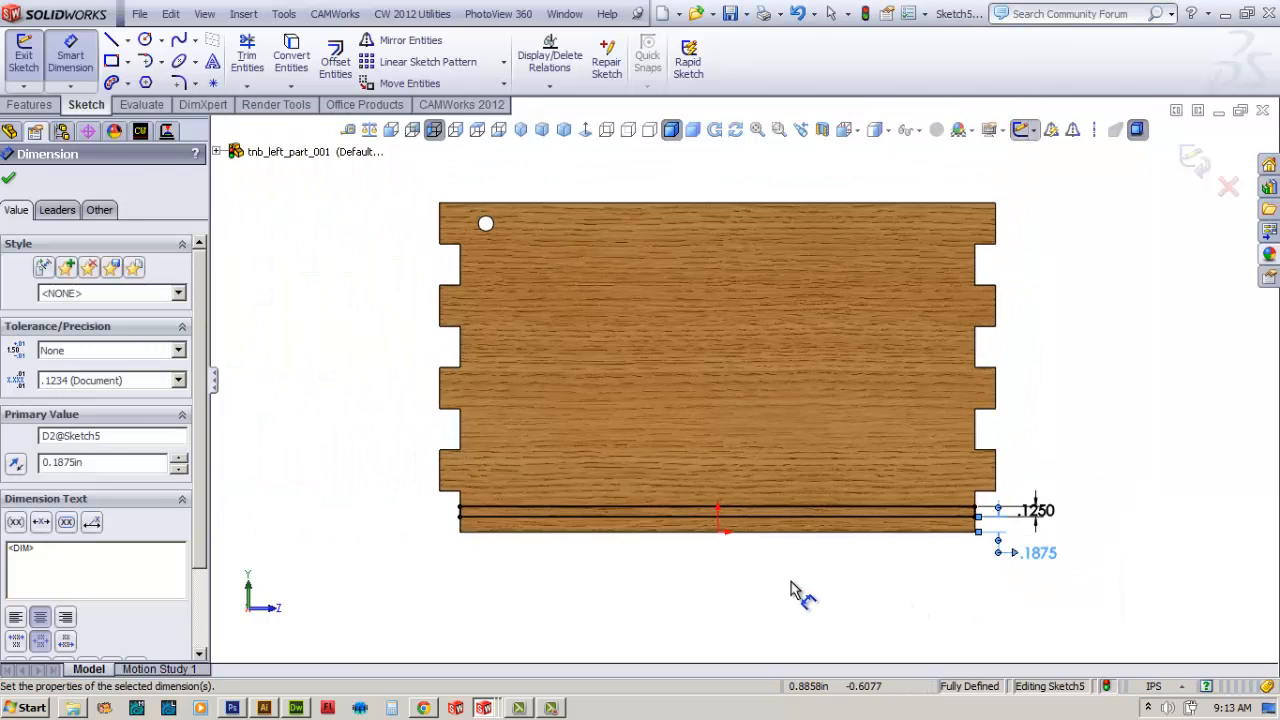
key("ctrl+7")
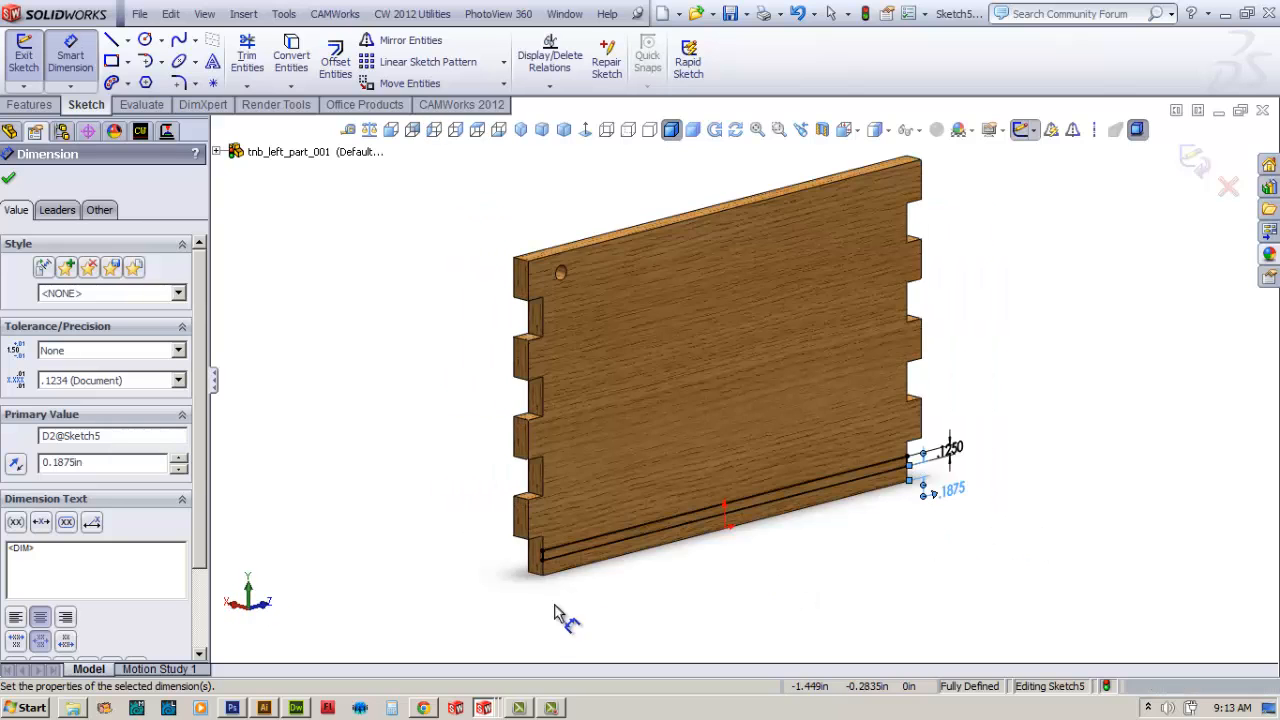
scroll(543, 563, "down", 3)
scroll(625, 489, "down", 3)
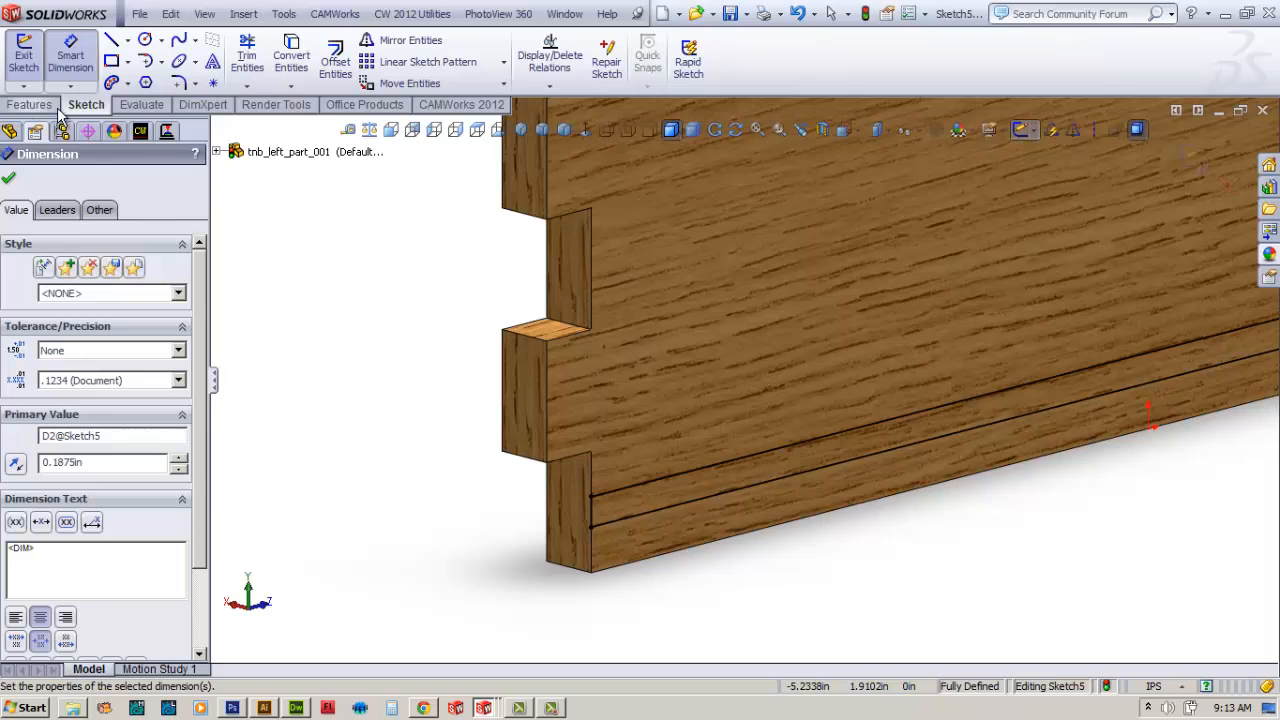
left_click(27, 105)
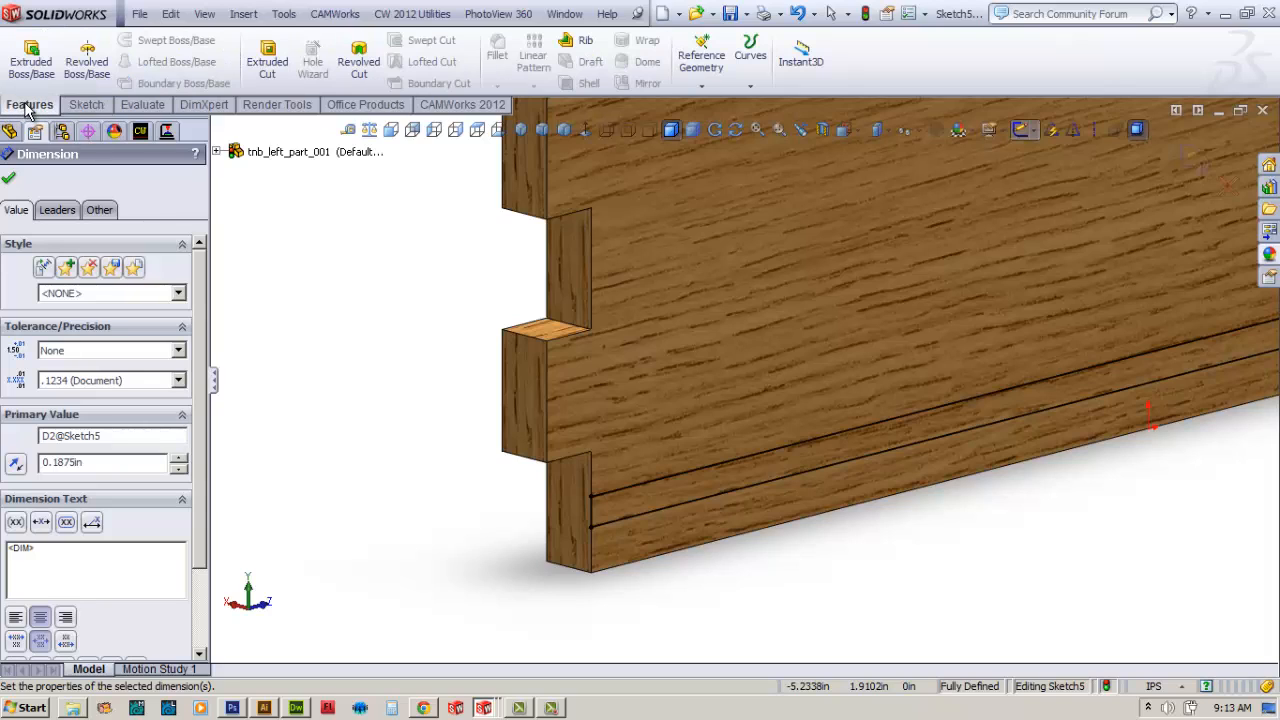
left_click(280, 70)
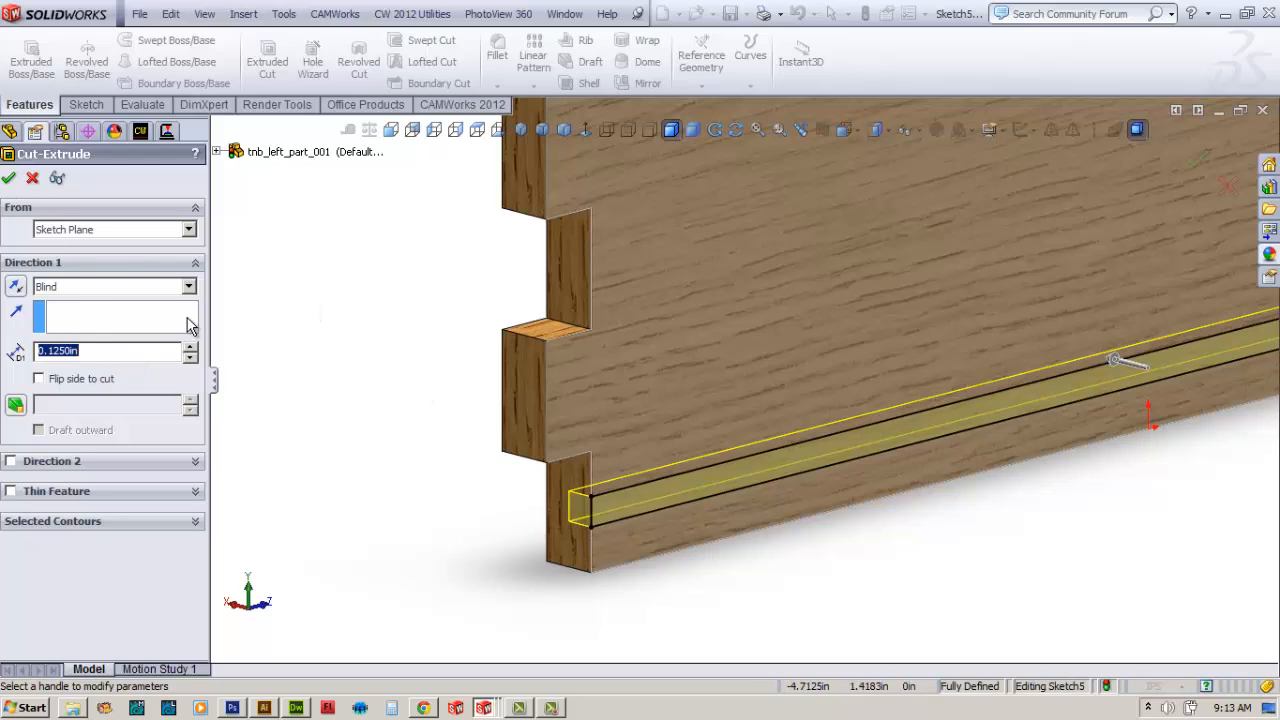
type("1/")
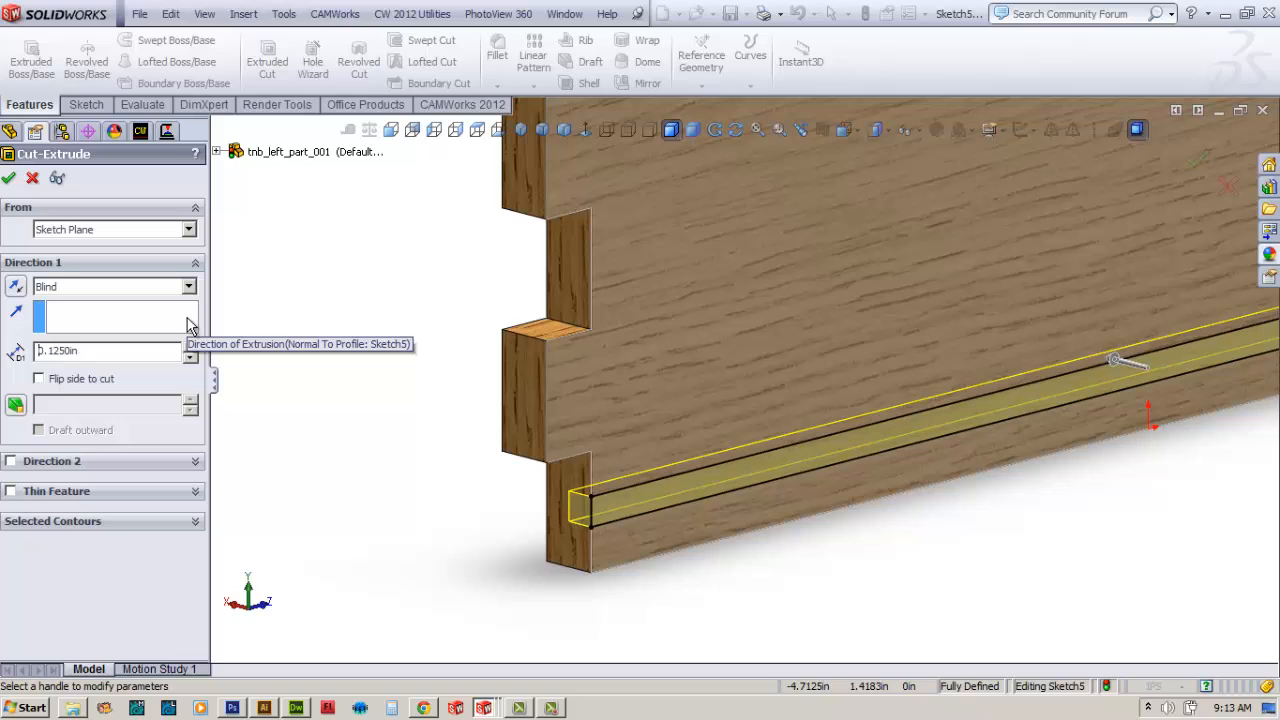
left_click(9, 179)
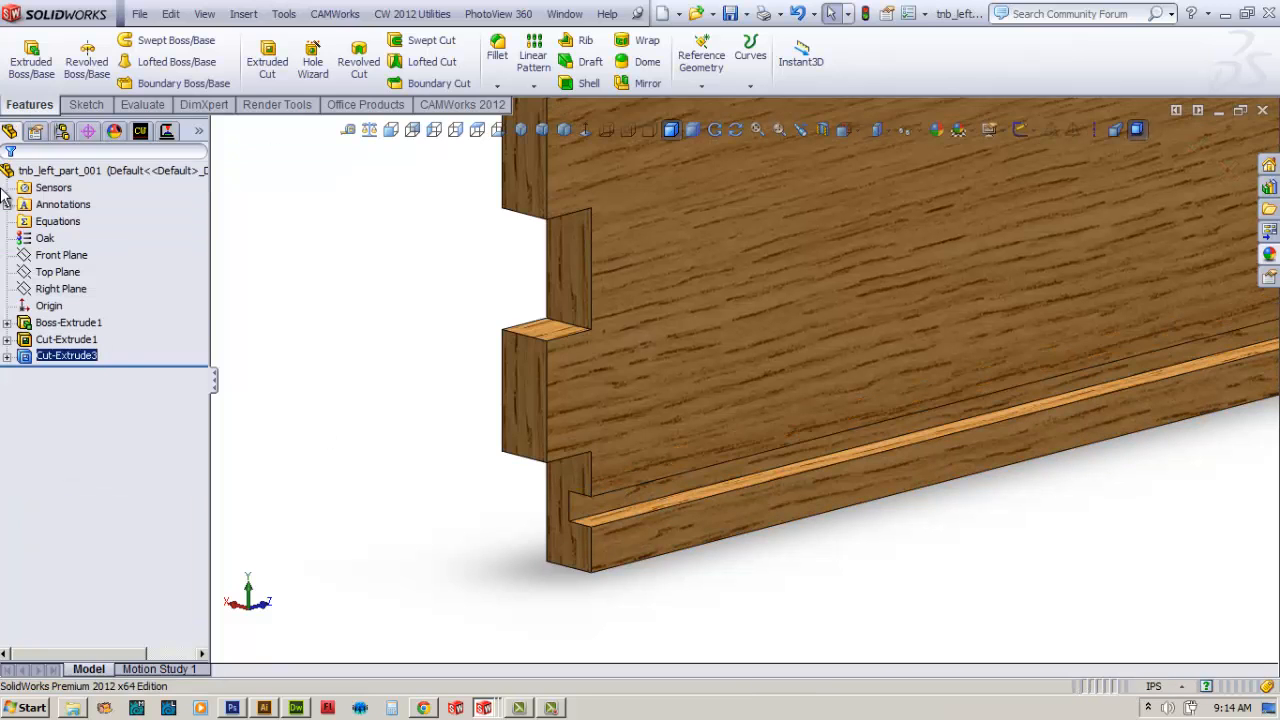
left_click(749, 27)
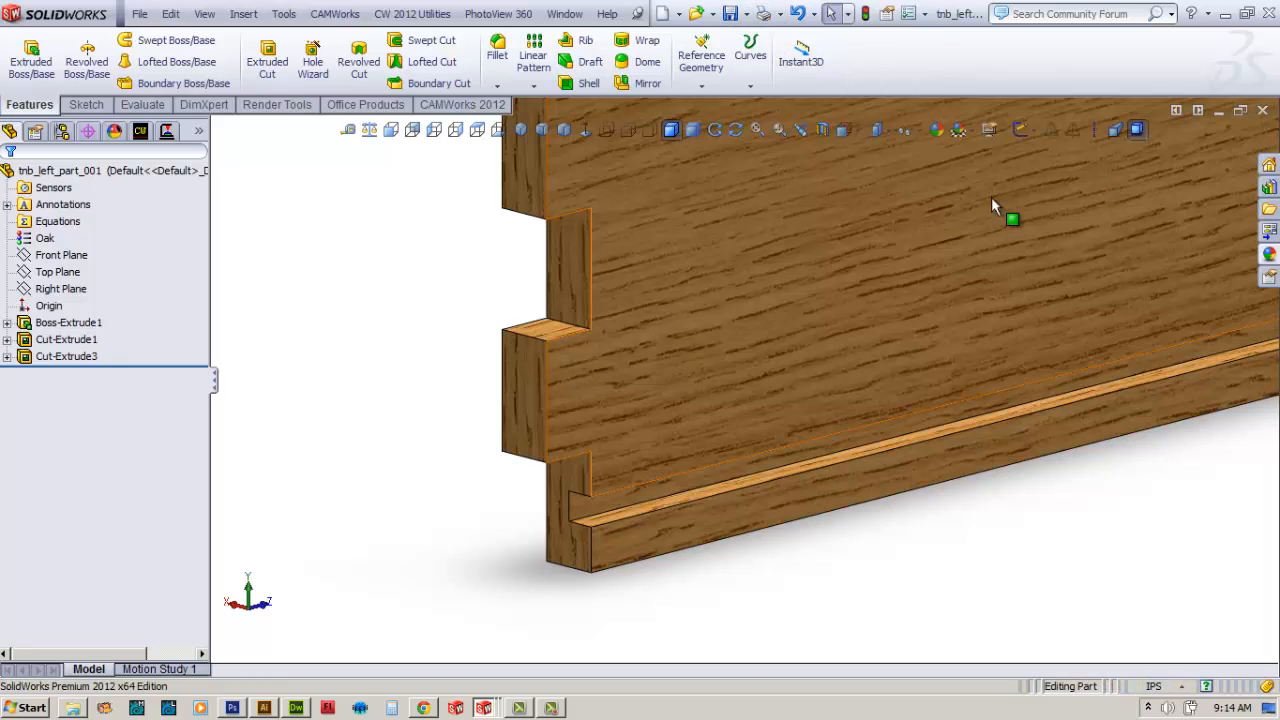
key("f")
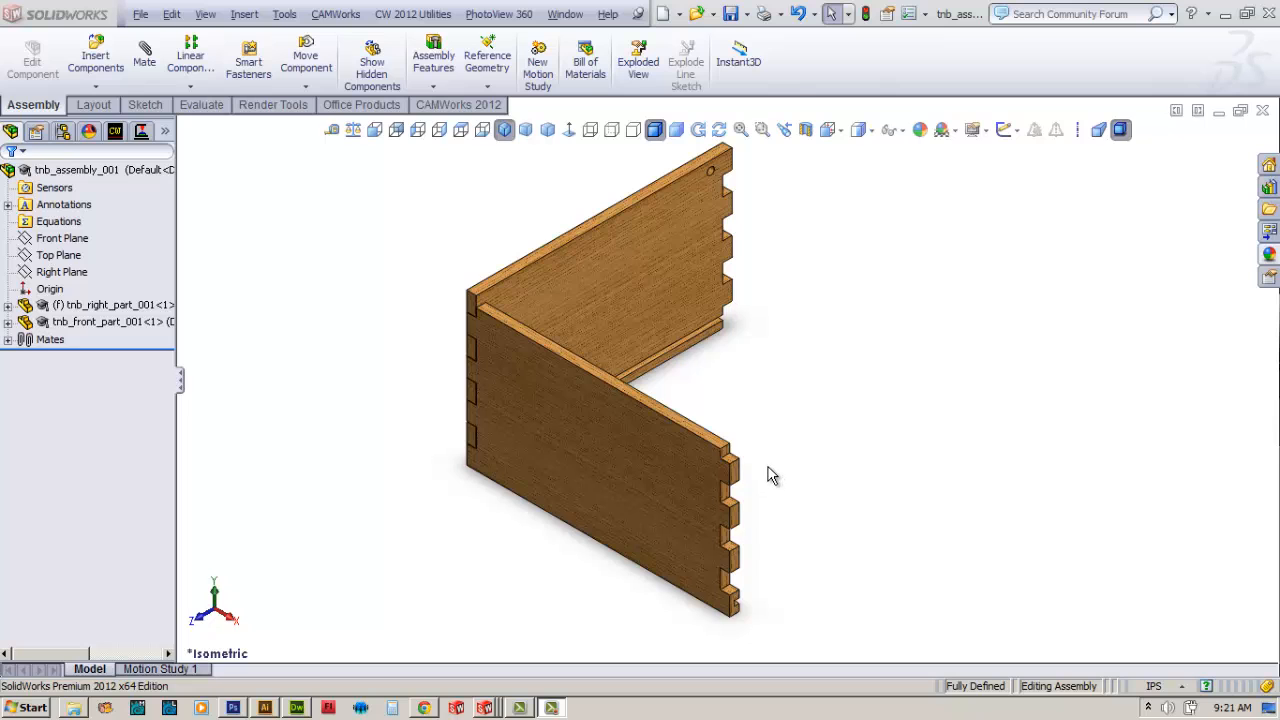
Insert tnb_left_part_001 into the box assembly, placing it beside the free end of the front panel.
left_click(100, 64)
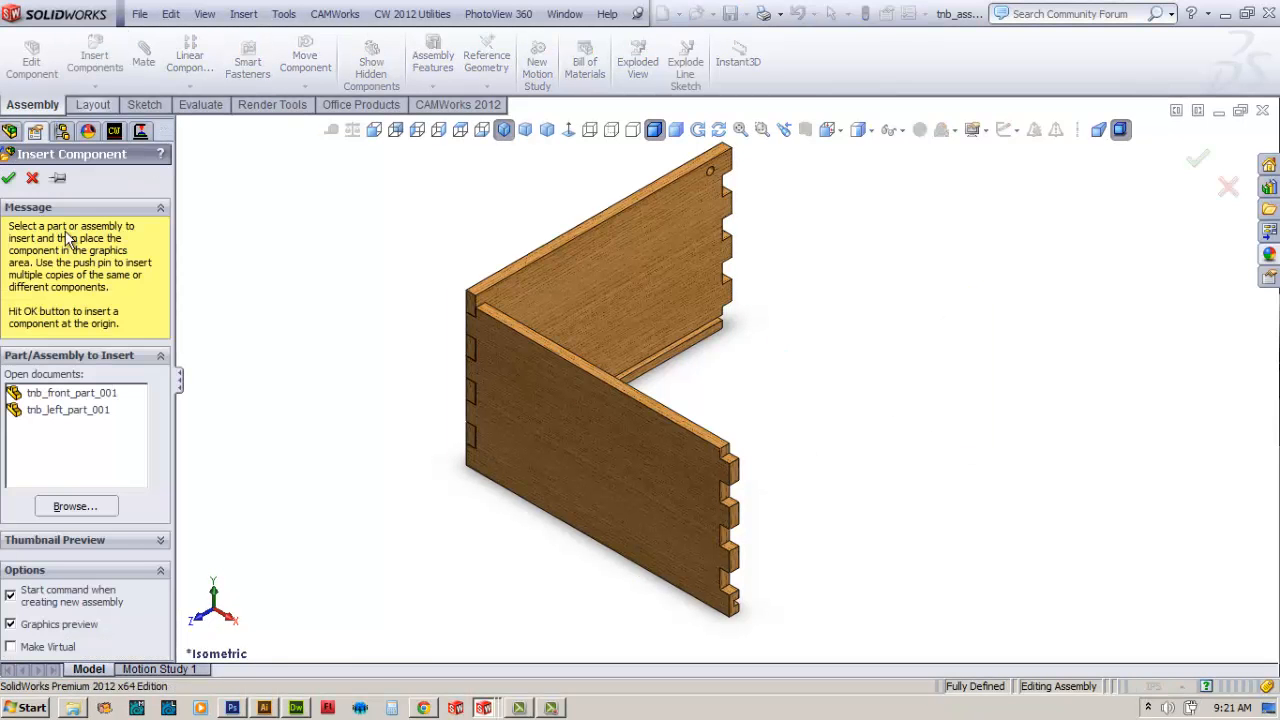
left_click(62, 412)
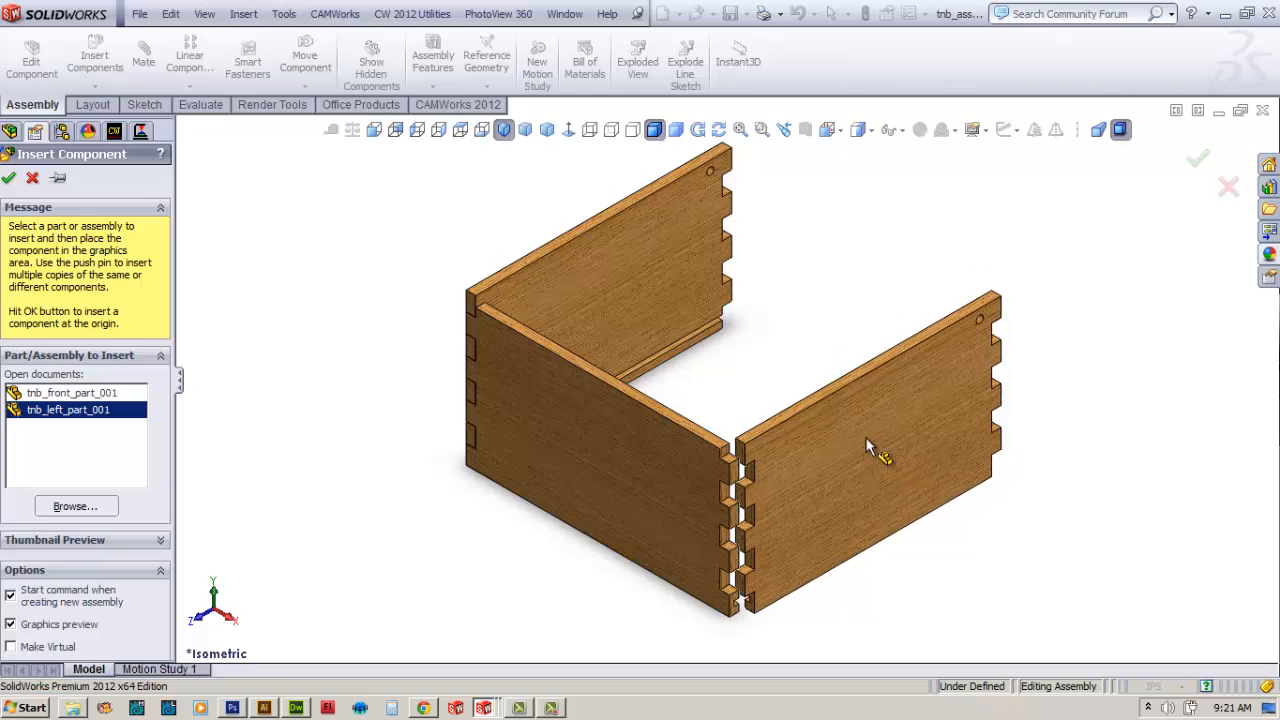
left_click(917, 470)
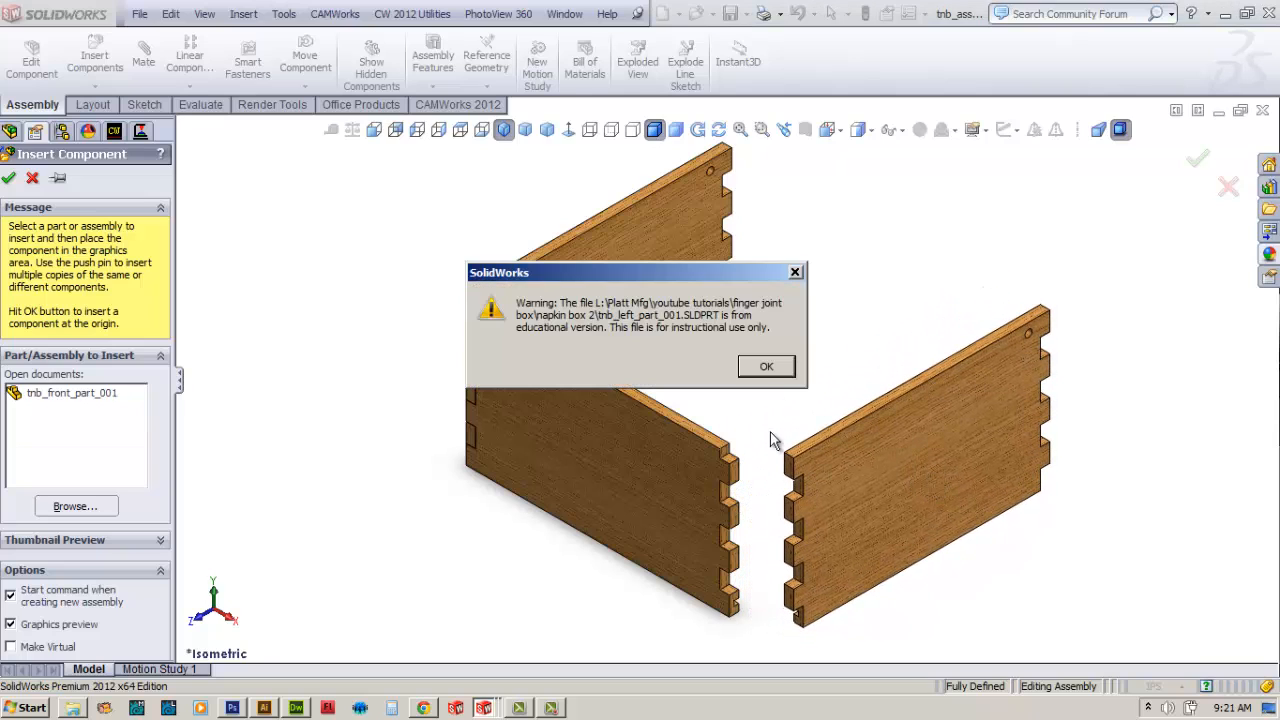
left_click(767, 367)
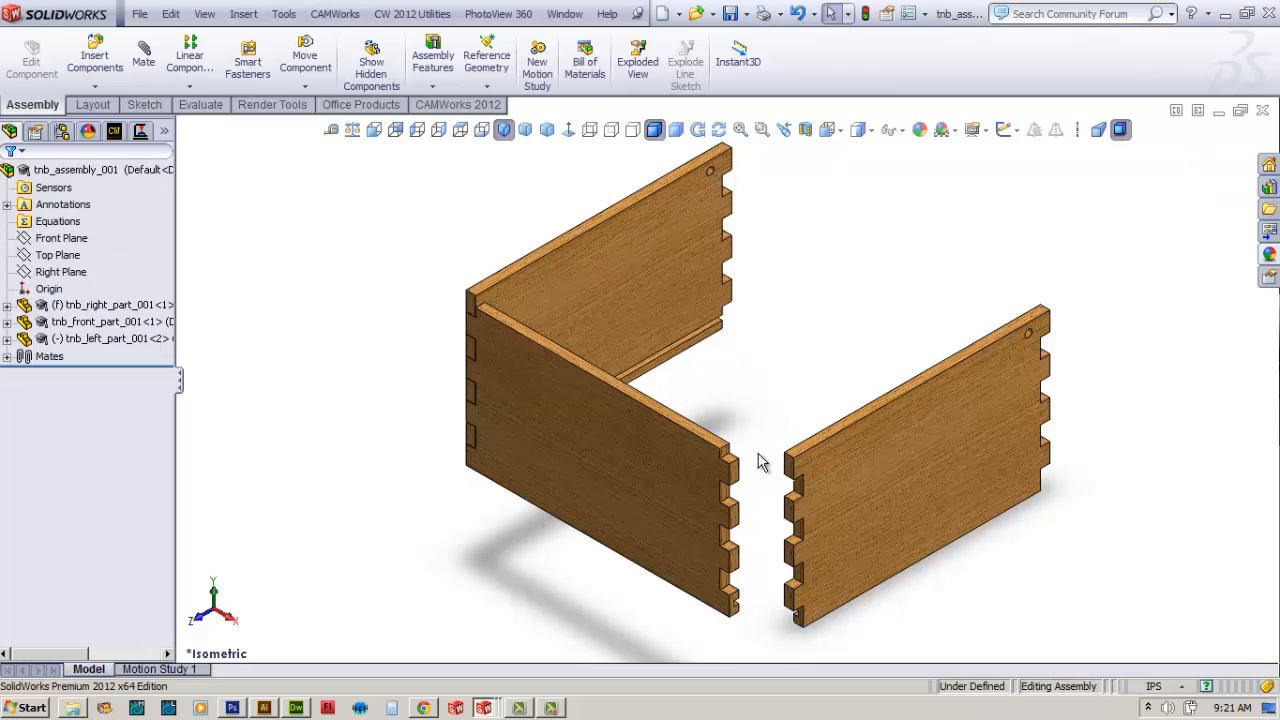
Add a coincident mate between the bottom faces of the left panel and the front panel.
key("Up")
key("Up")
key("Up")
key("Up")
key("Up")
key("Up")
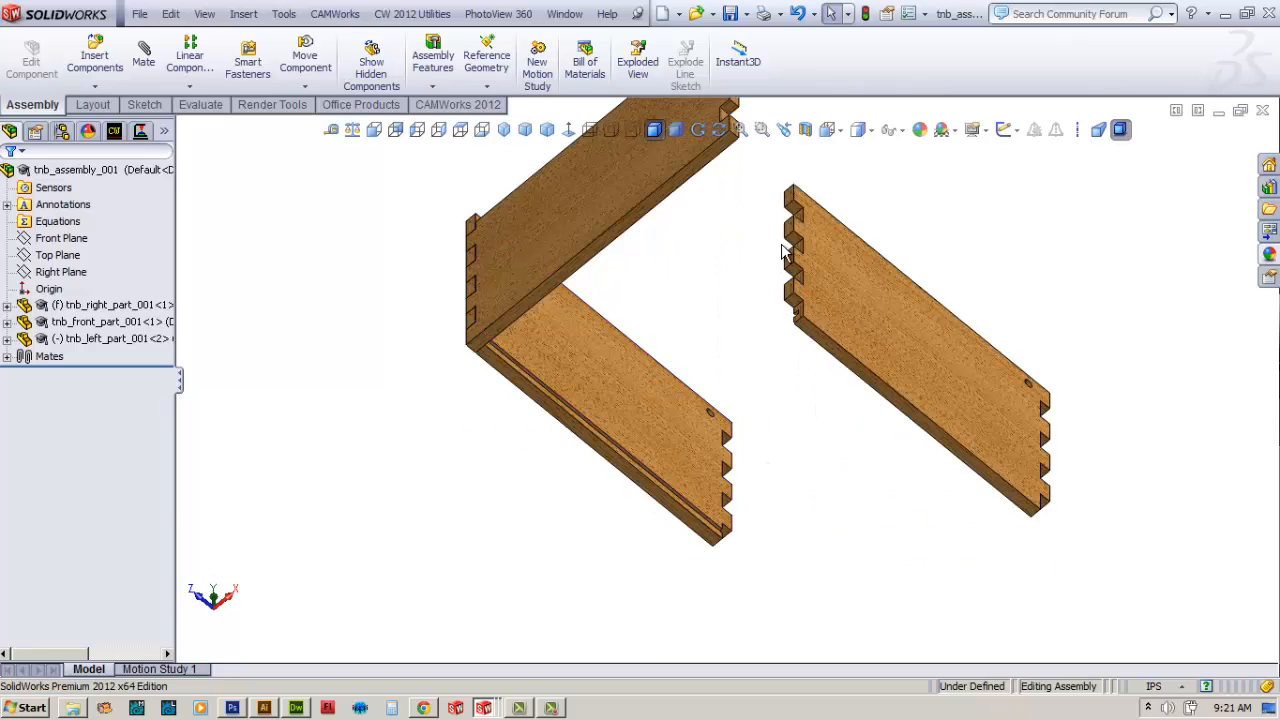
scroll(866, 202, "down", 4)
scroll(850, 207, "up", 3)
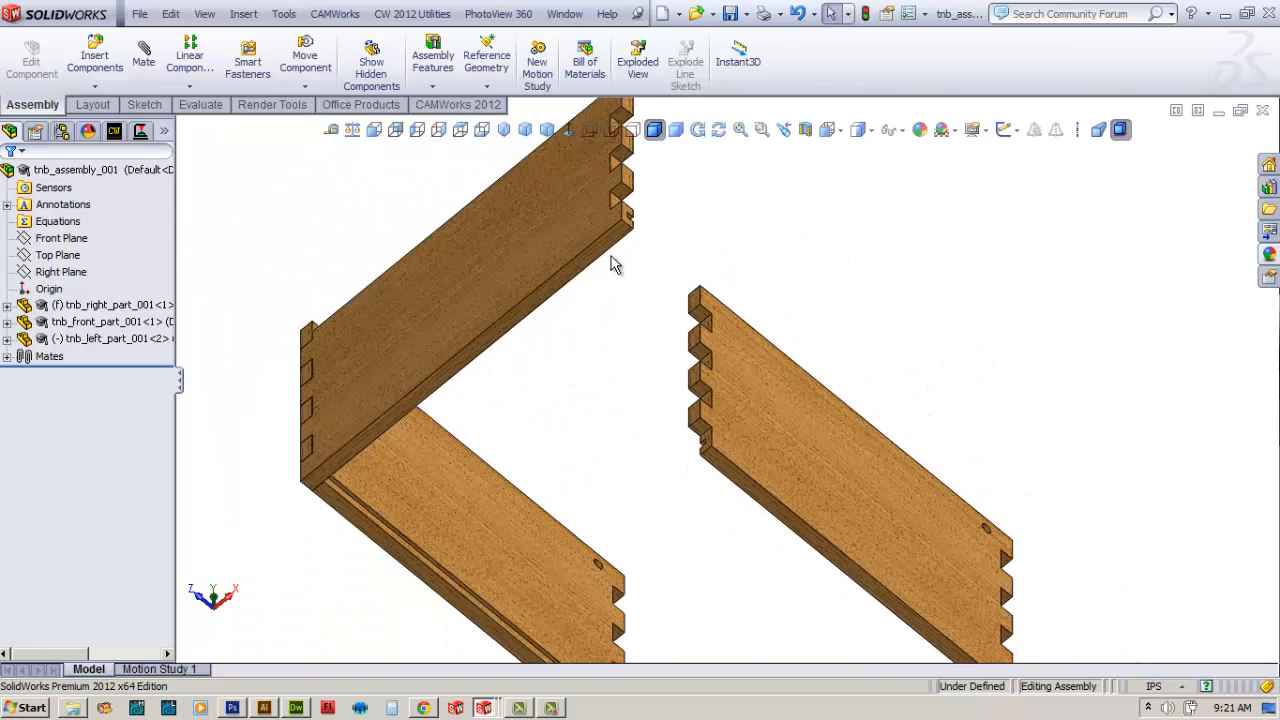
left_click(772, 515)
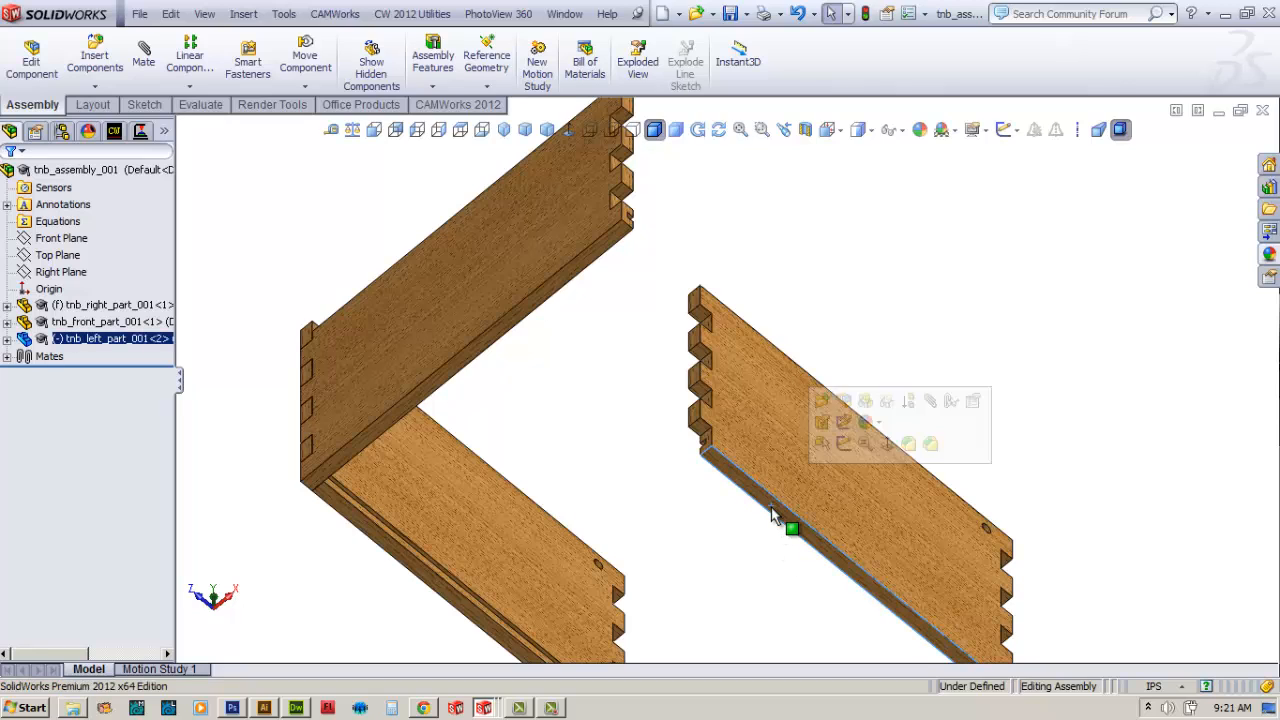
left_click(930, 404)
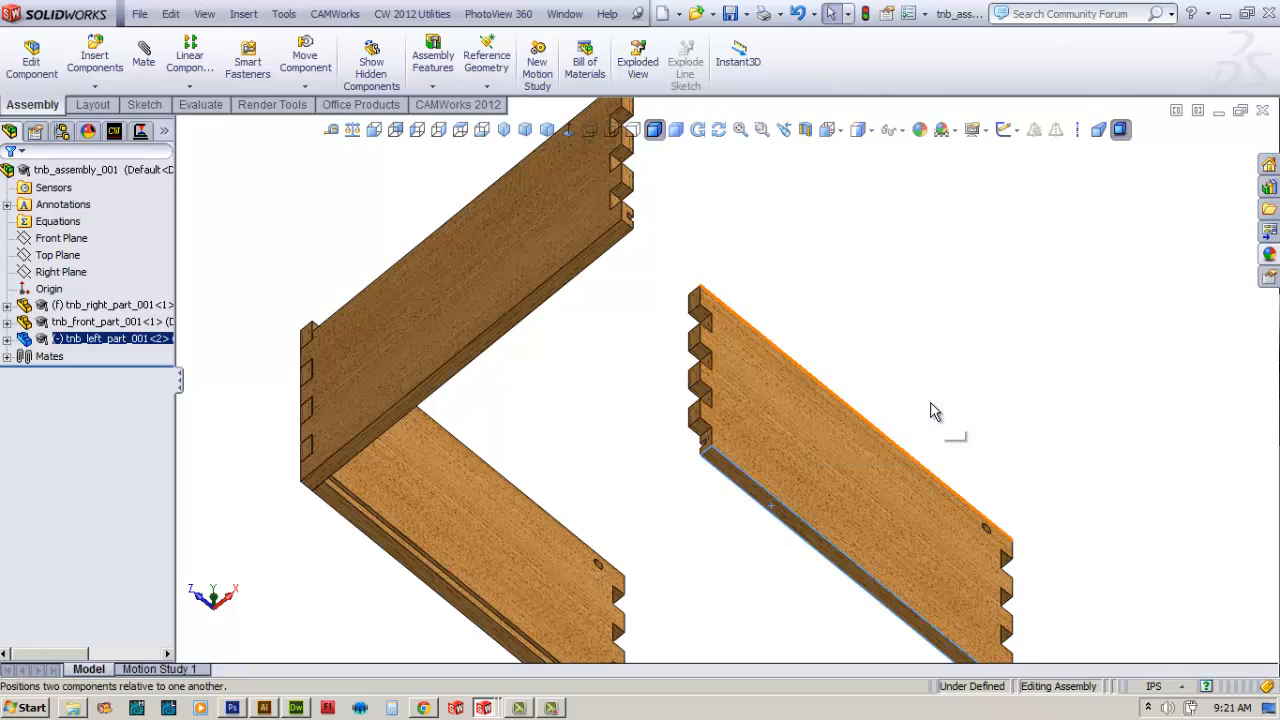
left_click(601, 250)
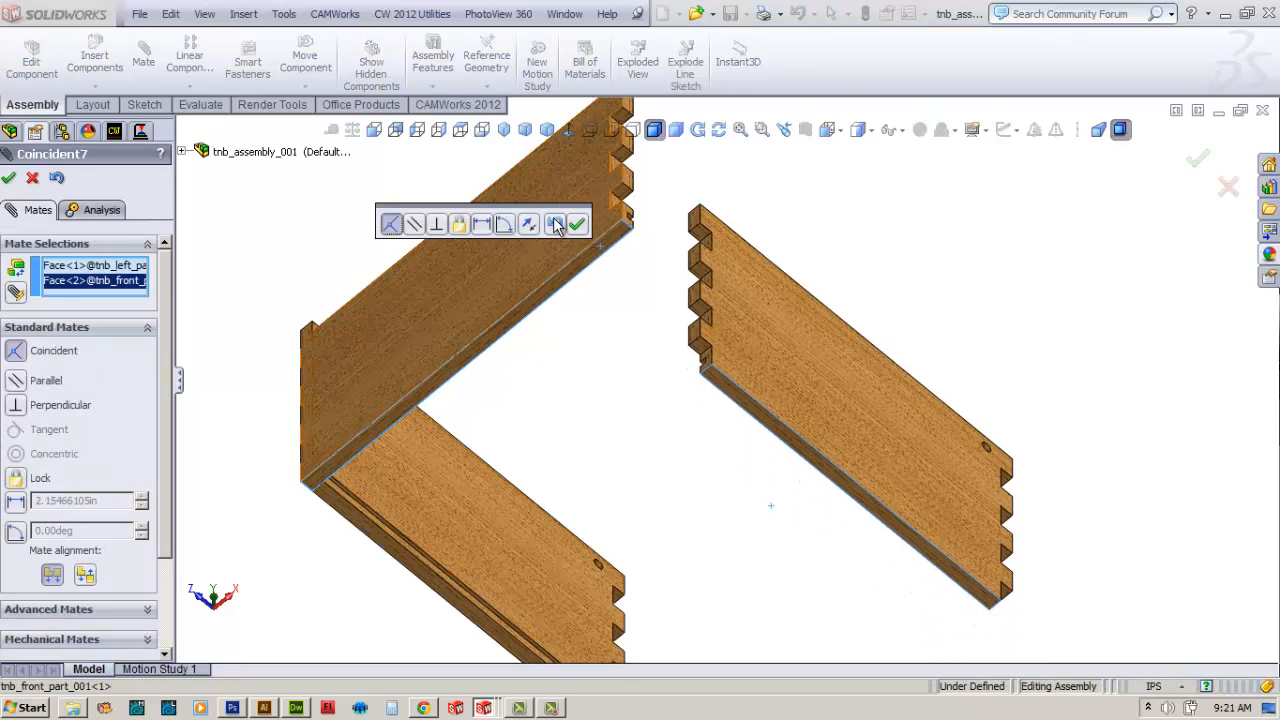
left_click(579, 224)
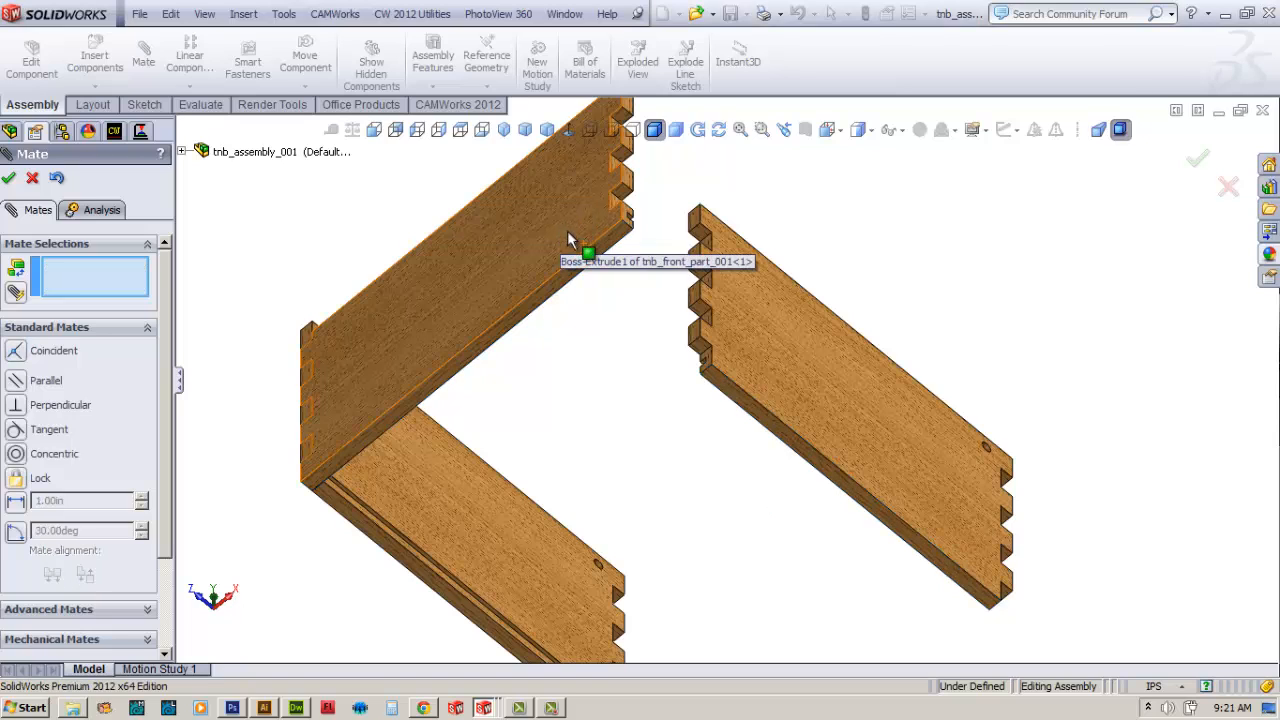
Add a coincident mate between the left panel's outer face and the end face of a front panel finger.
left_click(788, 345)
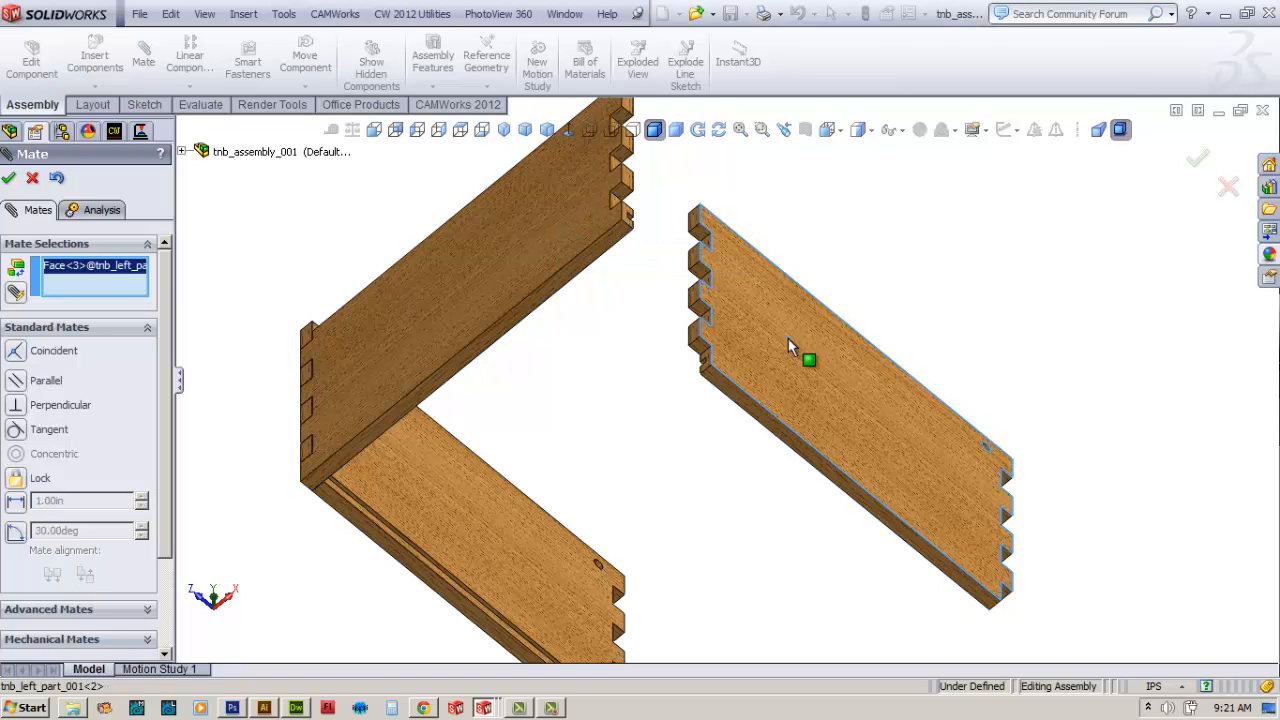
left_click(626, 174)
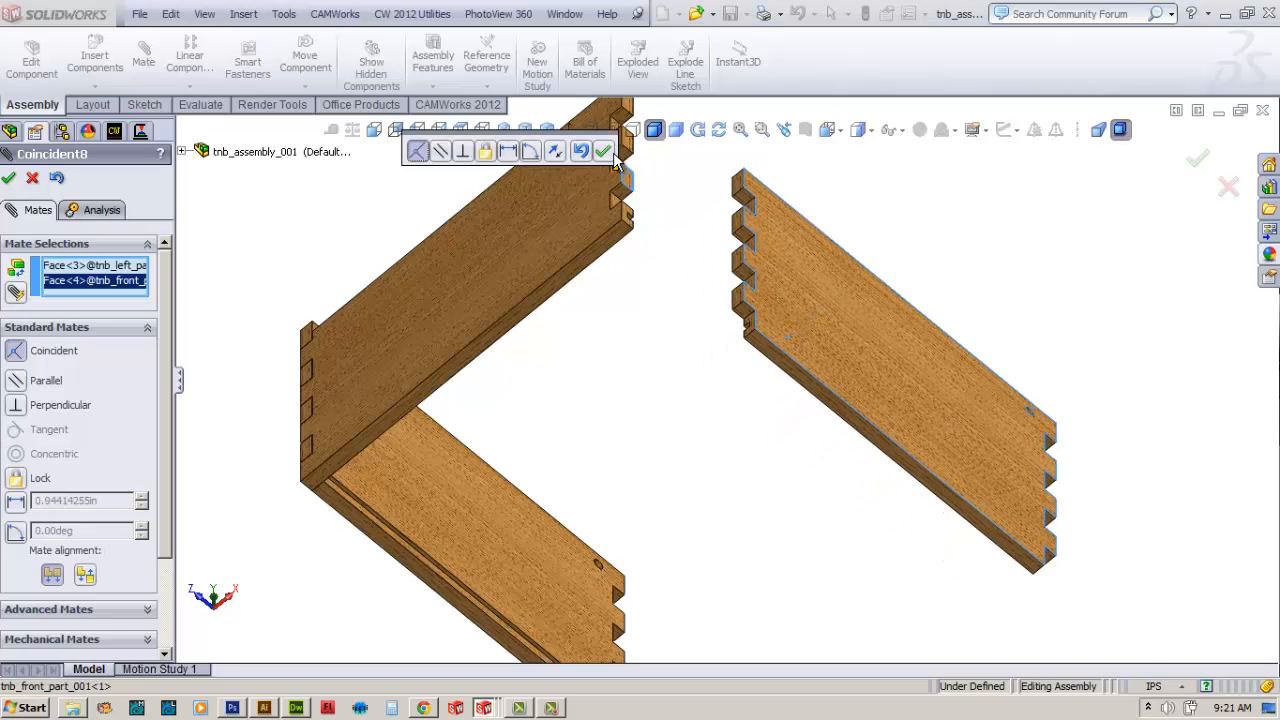
left_click(604, 151)
Mate the end face of the left panel's lowest full finger coincident with the front panel's outer face, and finish mating.
scroll(750, 218, "down", 2)
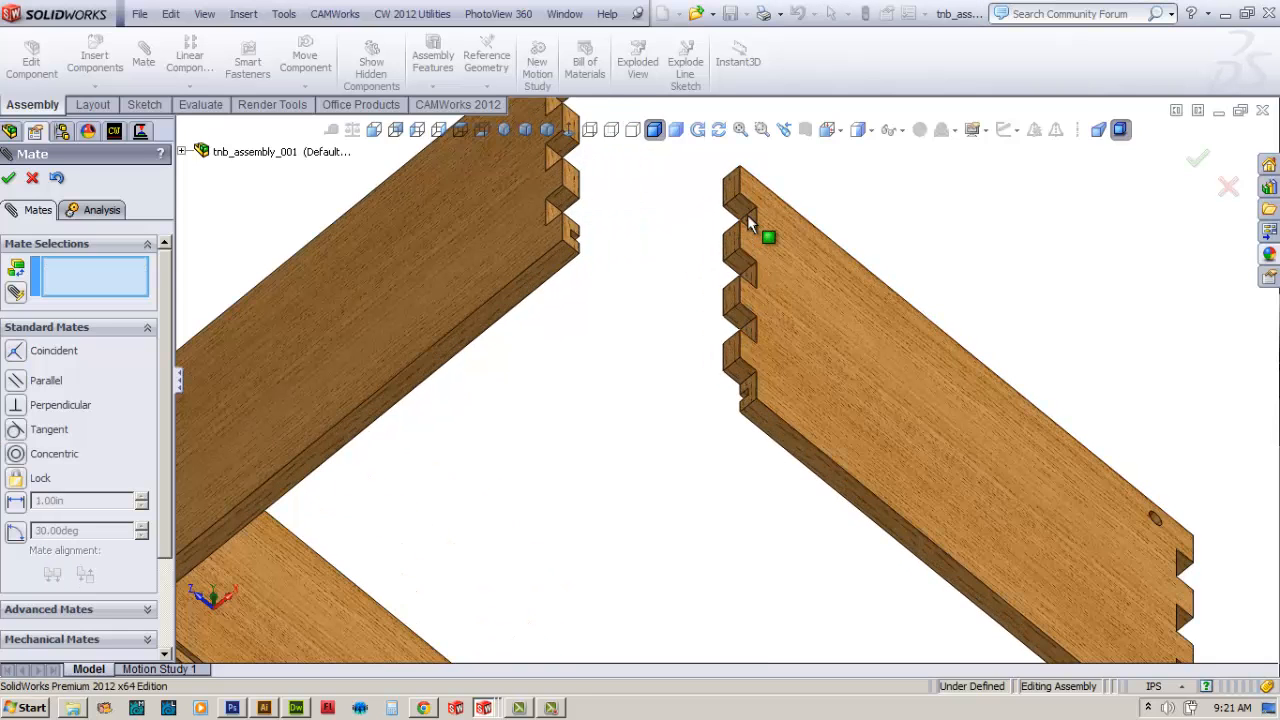
left_click(733, 352)
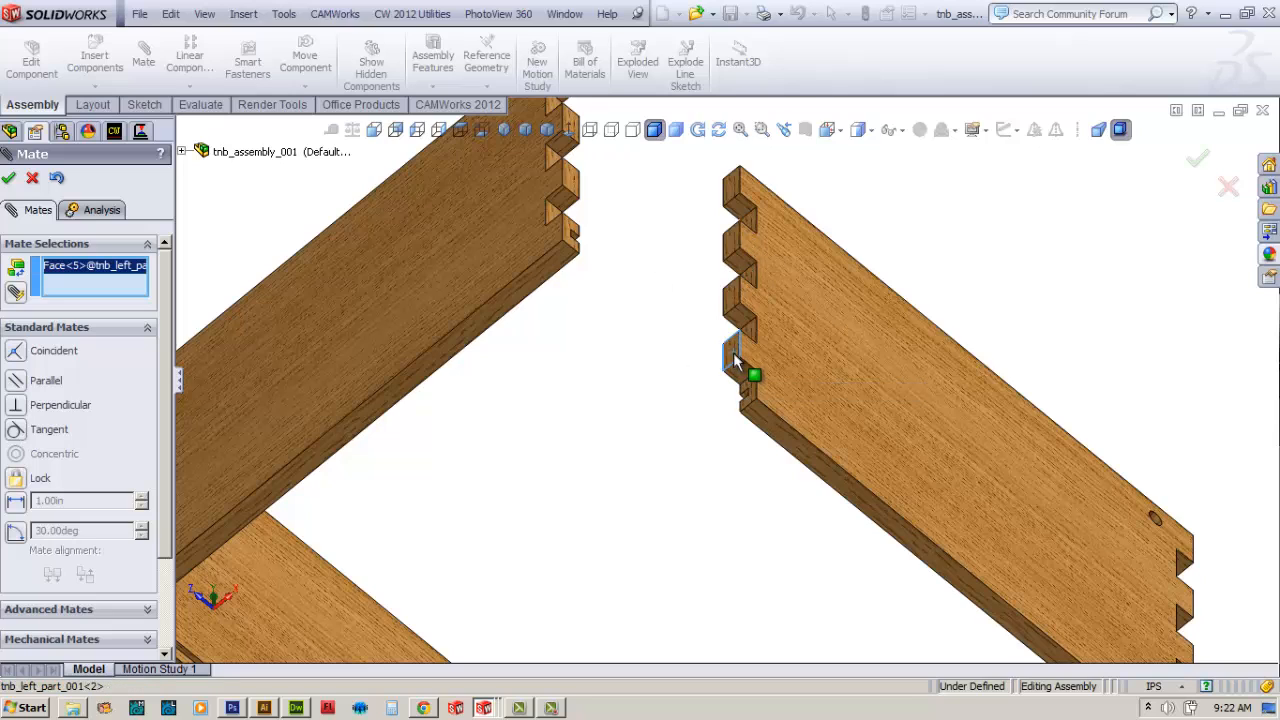
left_click(527, 243)
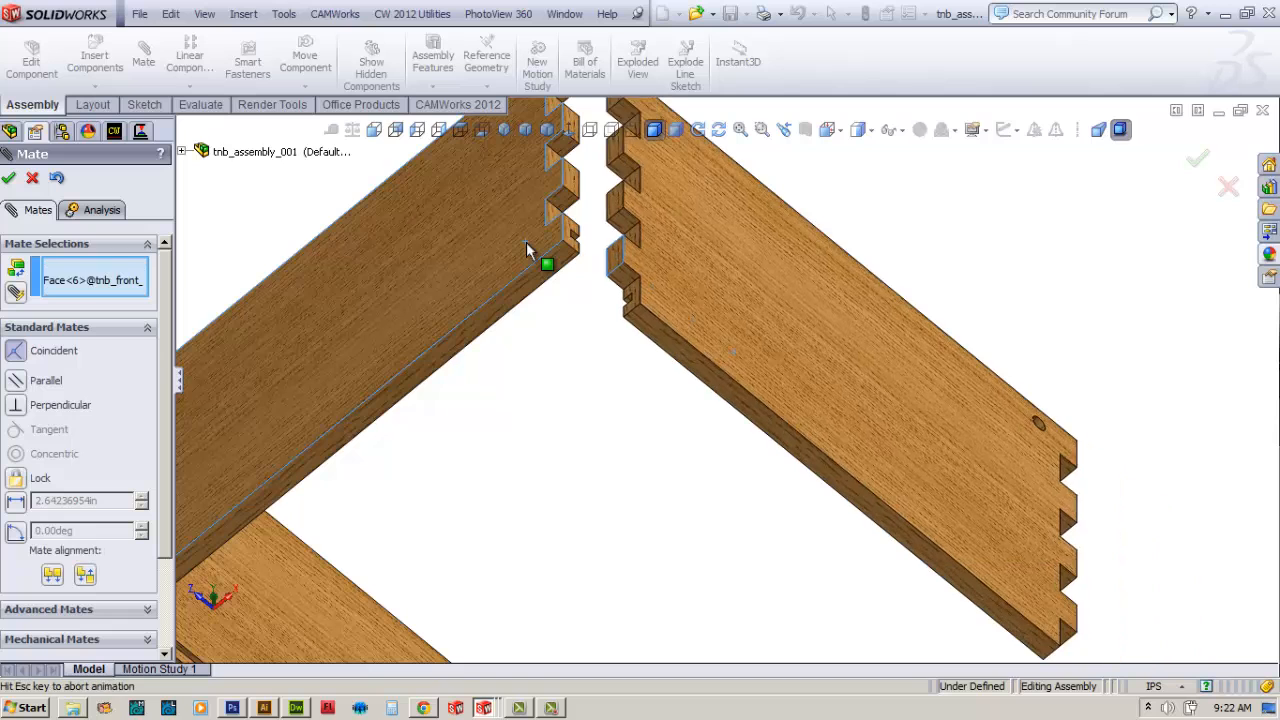
left_click(502, 219)
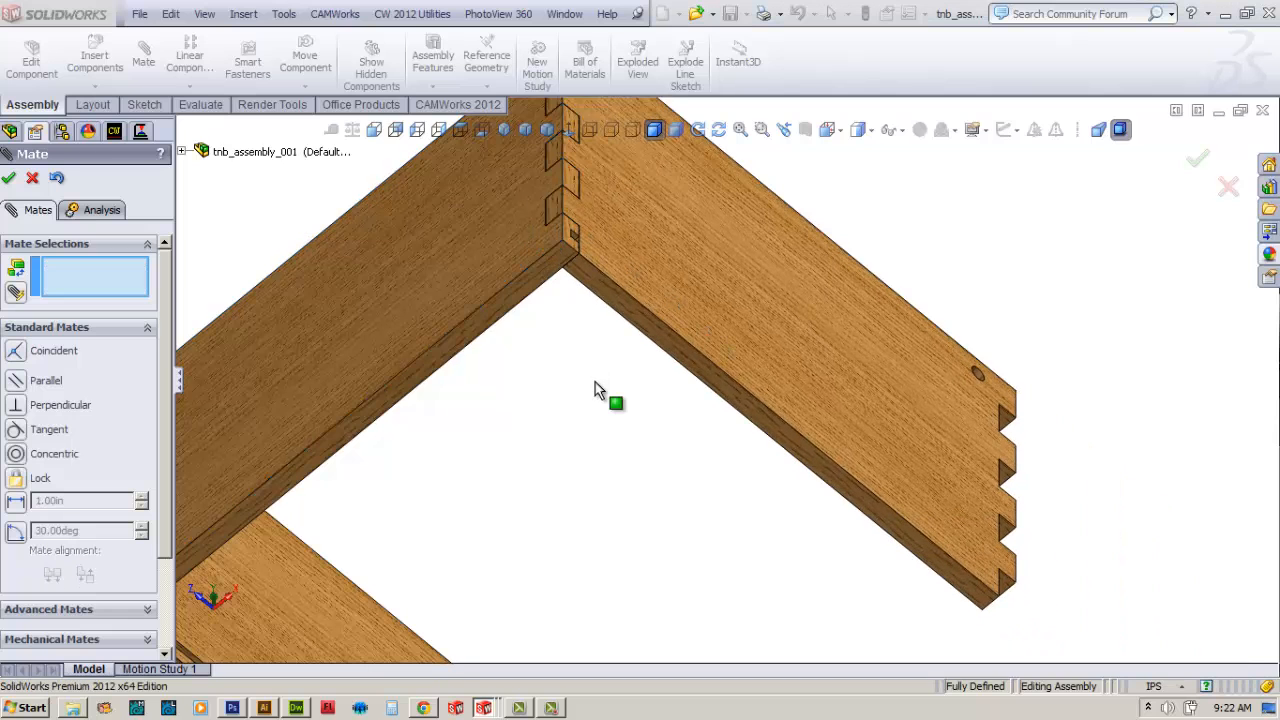
key("ctrl+7")
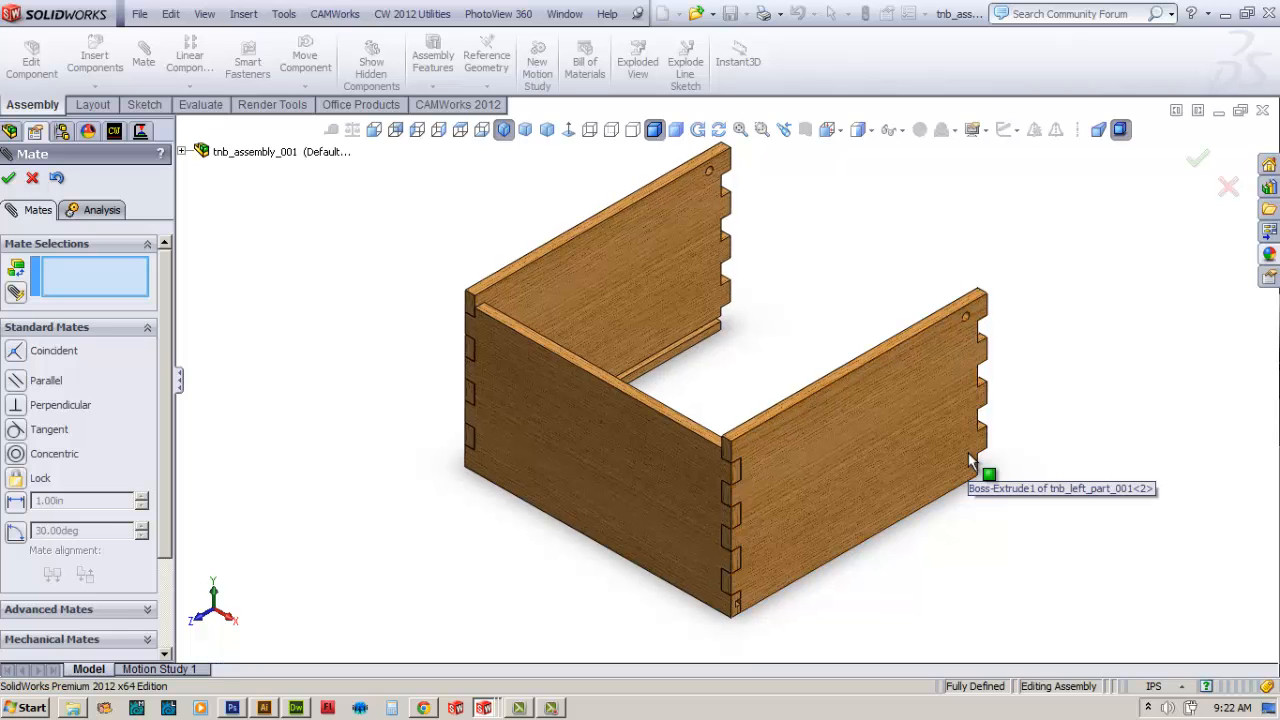
key("ctrl+1")
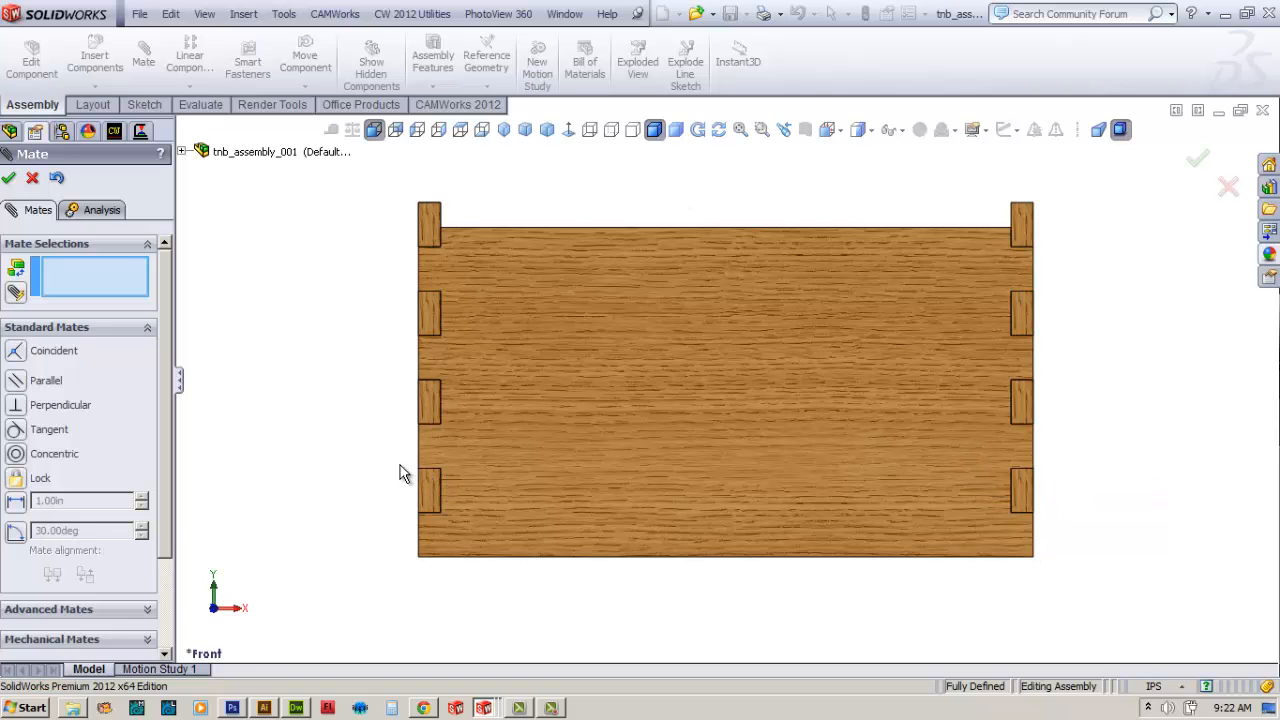
key("ctrl+2")
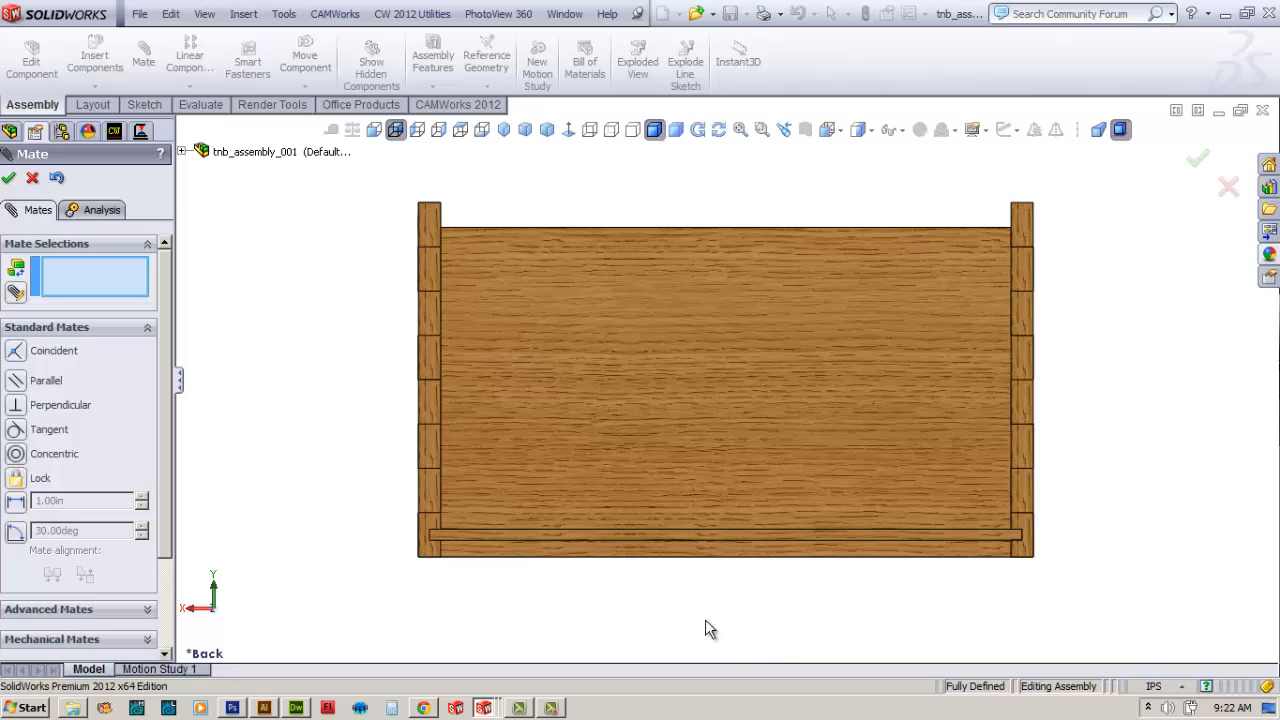
left_click(9, 179)
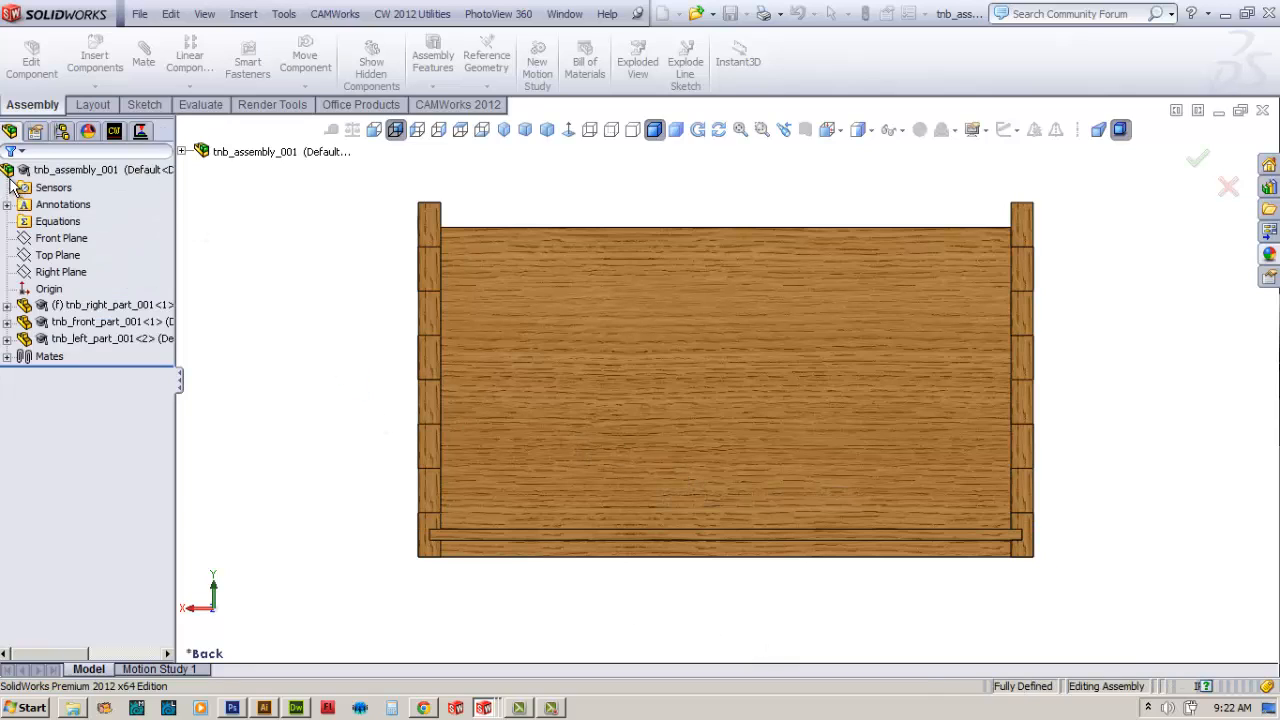